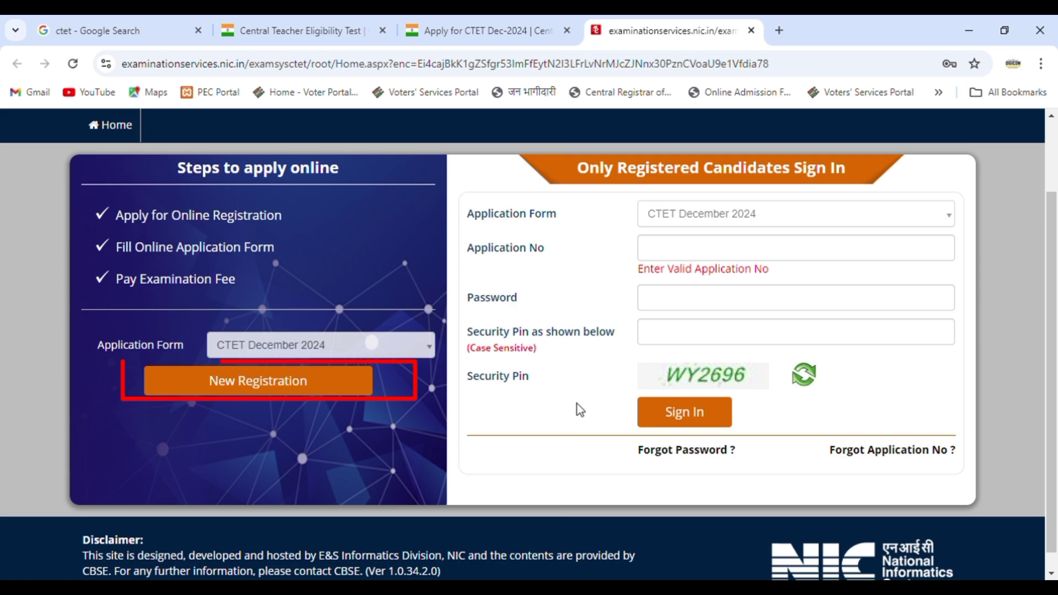
# - Begin a New Registration for CTET December 2024, read the instructions, and accept the declaration to reach Step 1
pyautogui.click(268, 387)
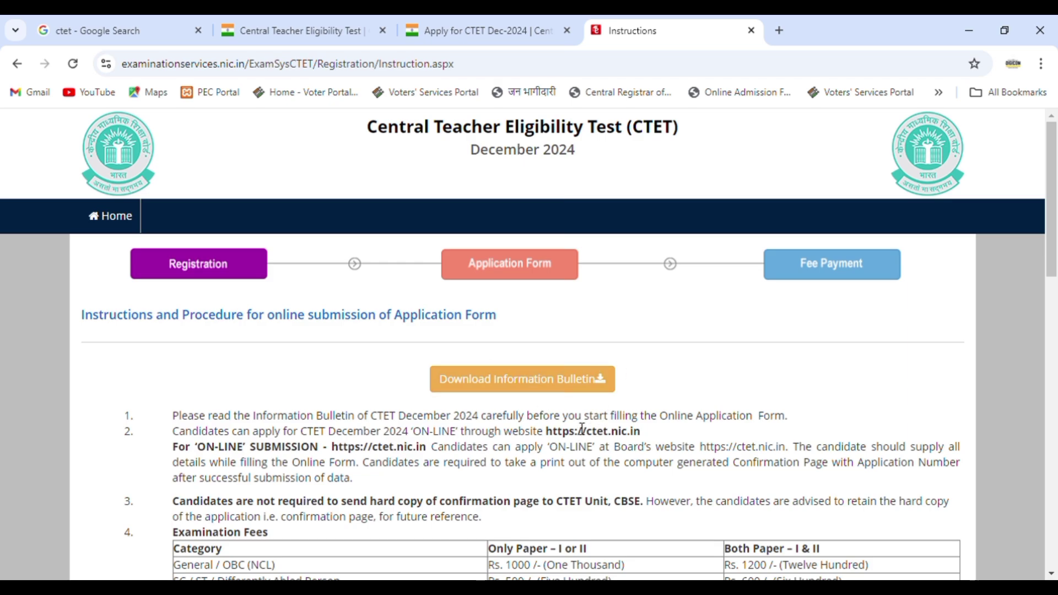
pyautogui.moveTo(1056, 216); pyautogui.dragTo(1056, 345)
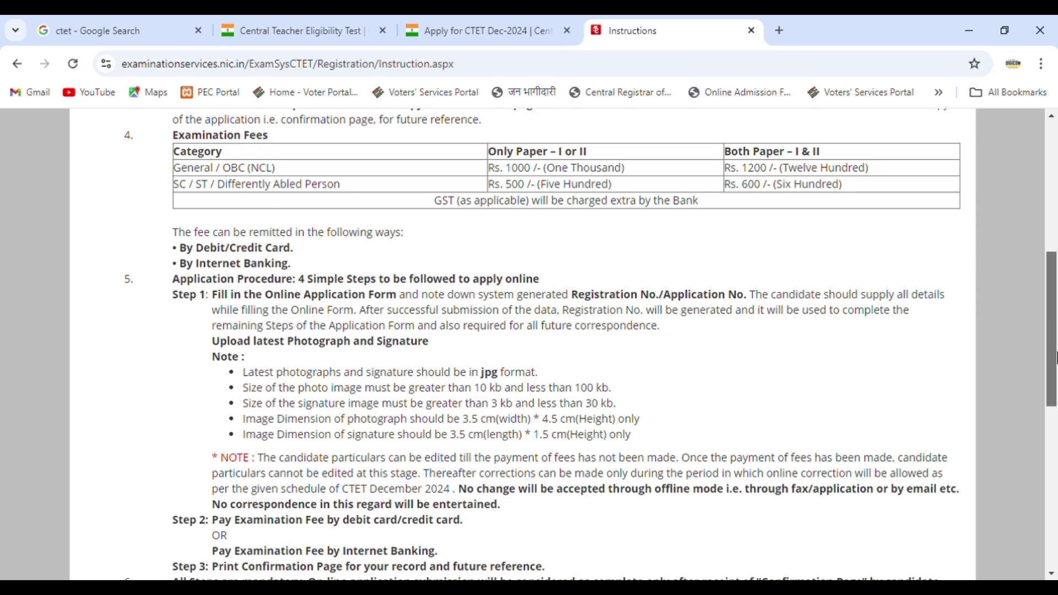
pyautogui.scroll(-5, 1054, 446)
pyautogui.moveTo(1054, 446); pyautogui.dragTo(1054, 512)
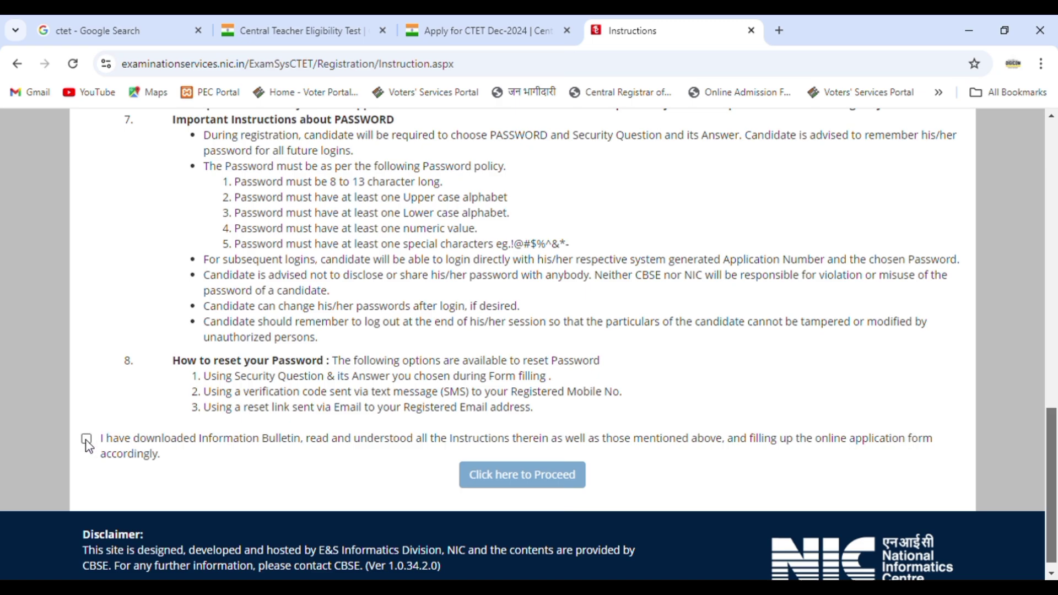
pyautogui.click(87, 439)
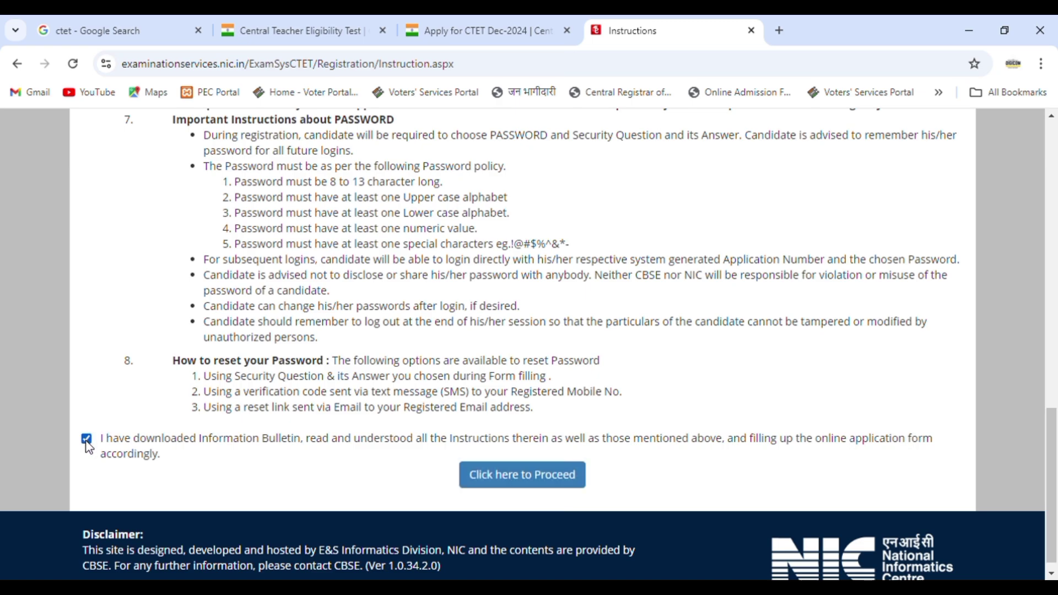
pyautogui.click(513, 485)
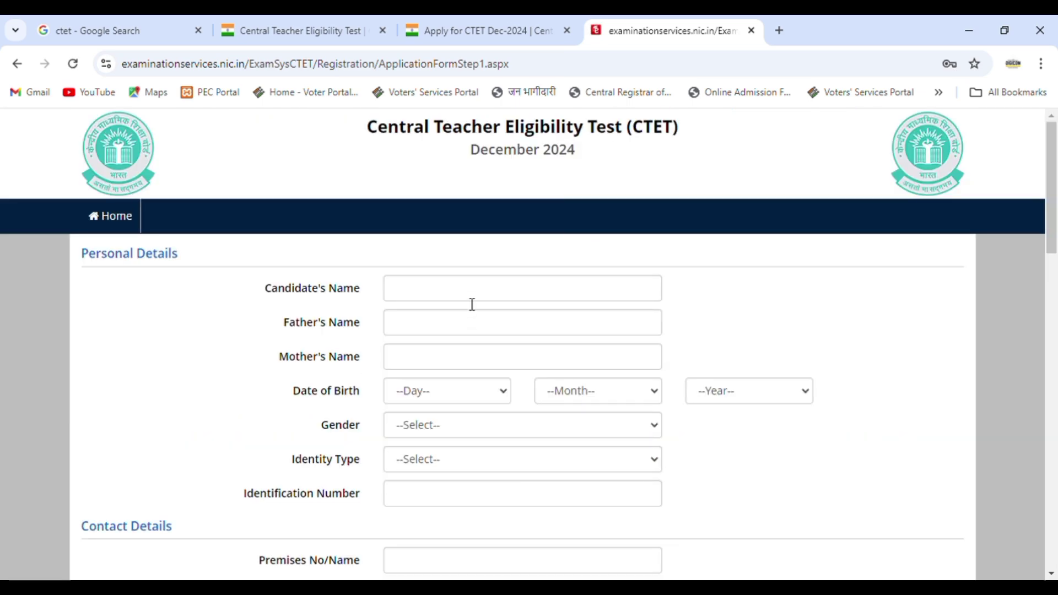
# - Enter the candidate's names in the personal details, fixing a mistyped letter
pyautogui.scroll(-8, 472, 304)
pyautogui.scroll(8, 1055, 289)
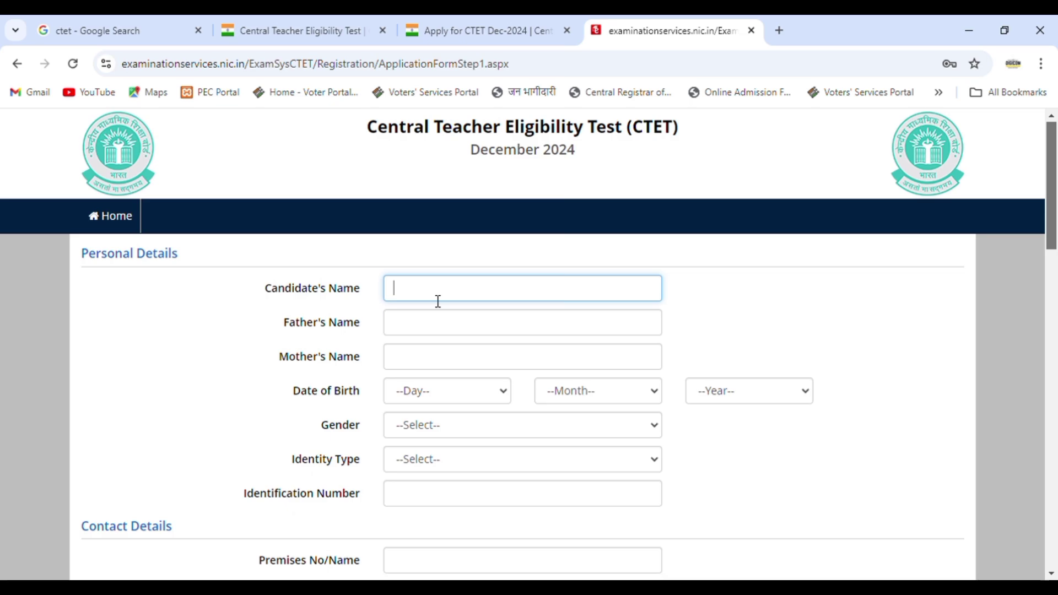
pyautogui.write('RAKE')
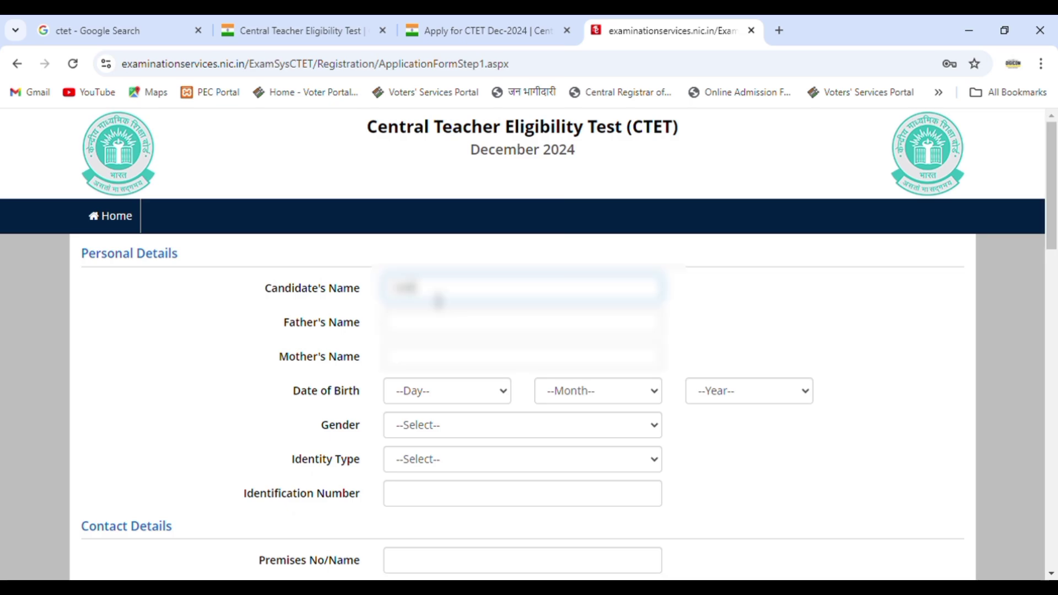
pyautogui.press('BackSpace')
pyautogui.write('ESHWAR')
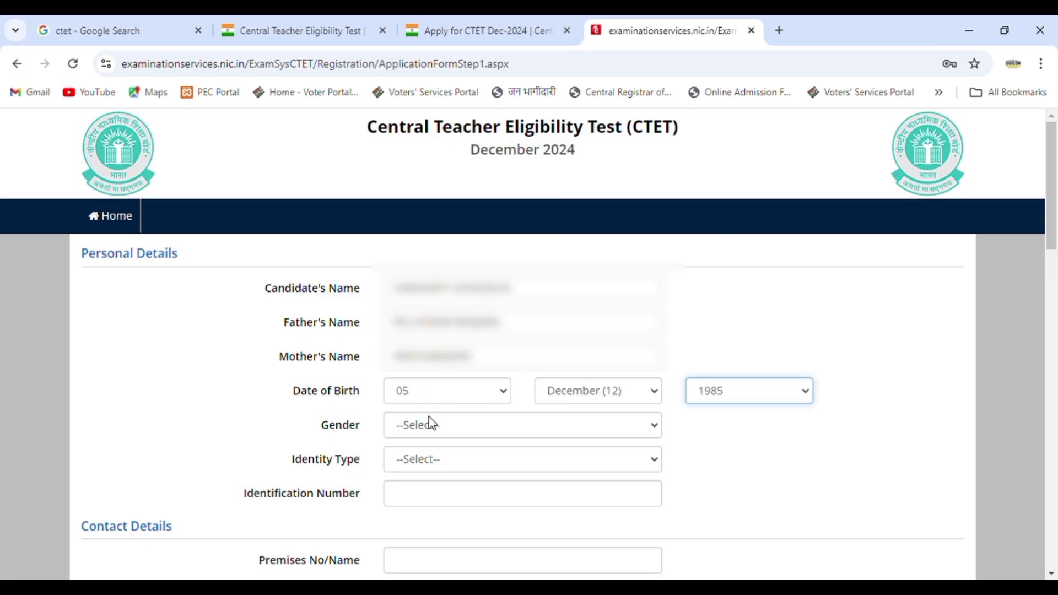
# - Set gender to Female and identity type to Any Other Valid Govt Identity, then enter the ID number
pyautogui.click(429, 422)
pyautogui.press('Down')
pyautogui.press('Down')
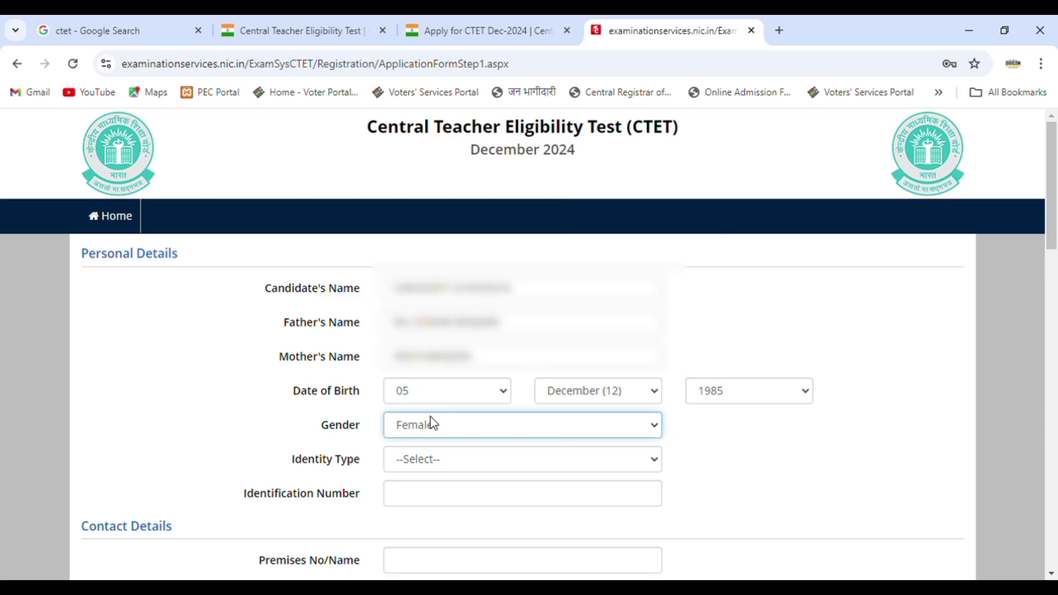
pyautogui.press('Tab')
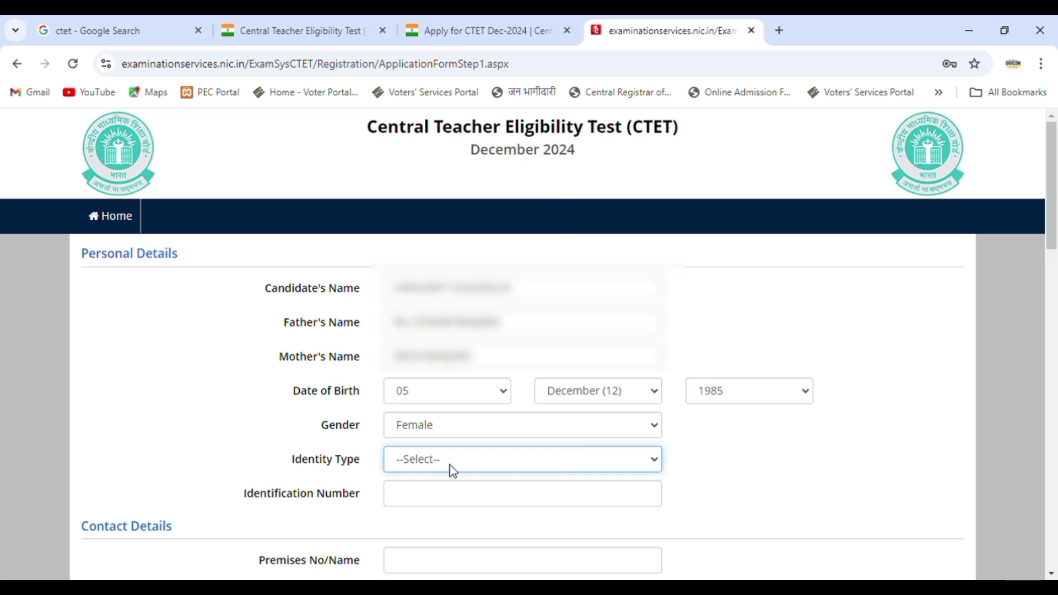
pyautogui.press('Down')
pyautogui.press('Down')
pyautogui.press('Down')
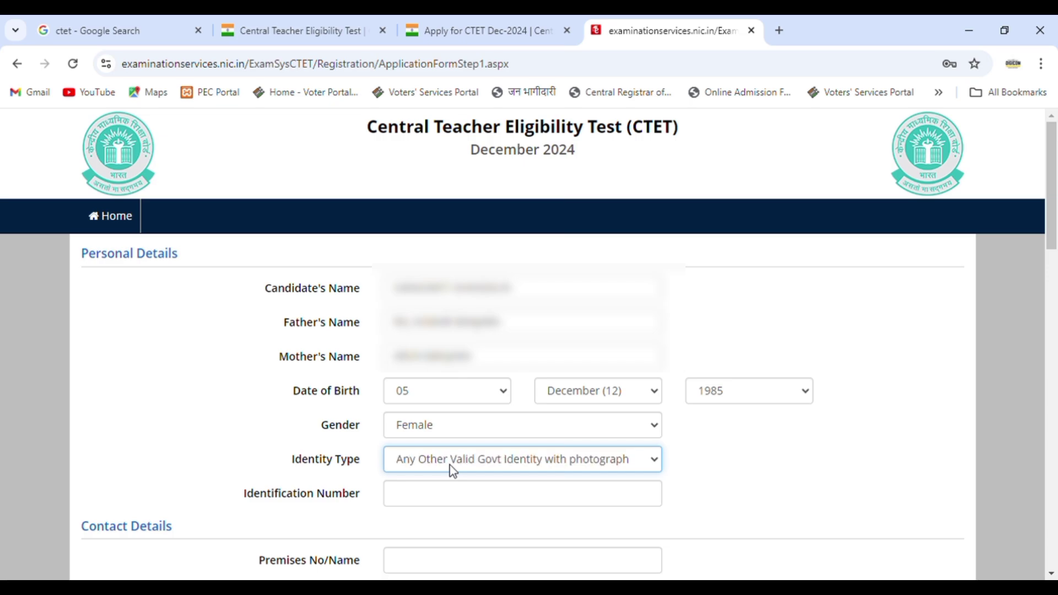
pyautogui.click(449, 499)
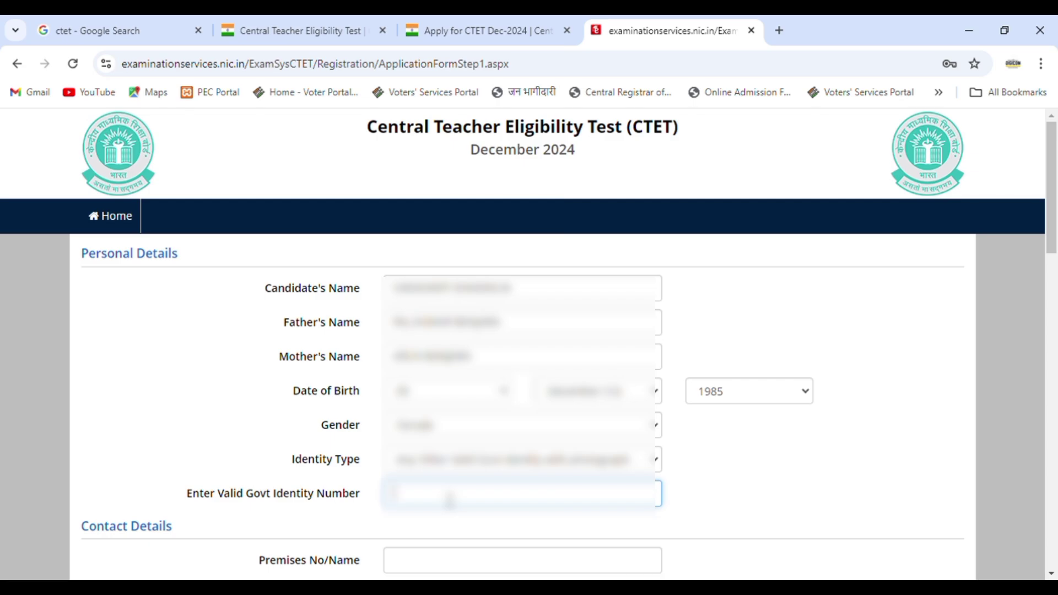
pyautogui.write('XXXXXXXXXXXX')
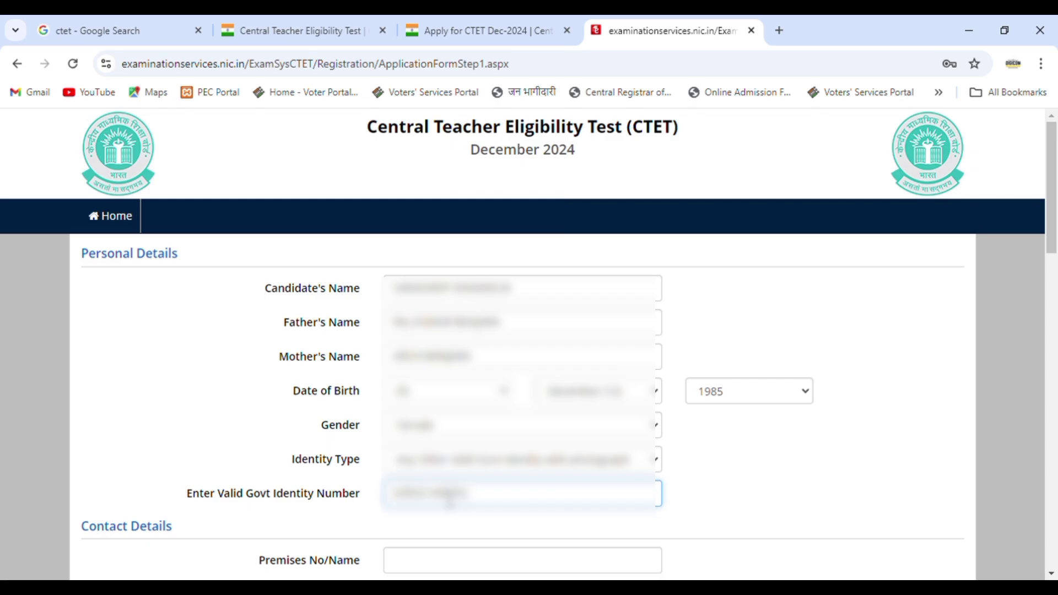
pyautogui.click(801, 457)
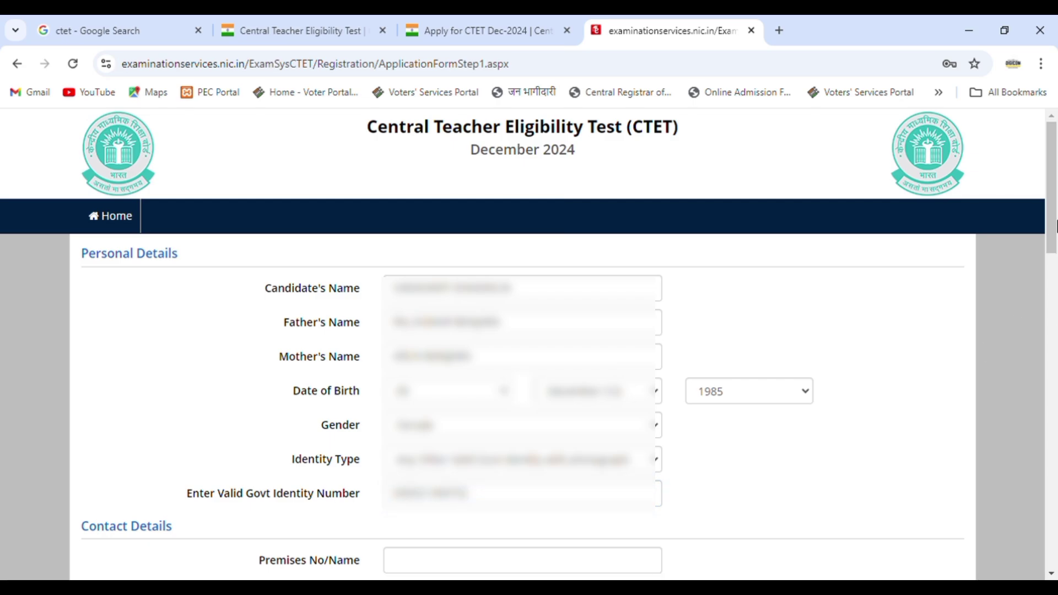
pyautogui.moveTo(1056, 193); pyautogui.dragTo(1056, 304)
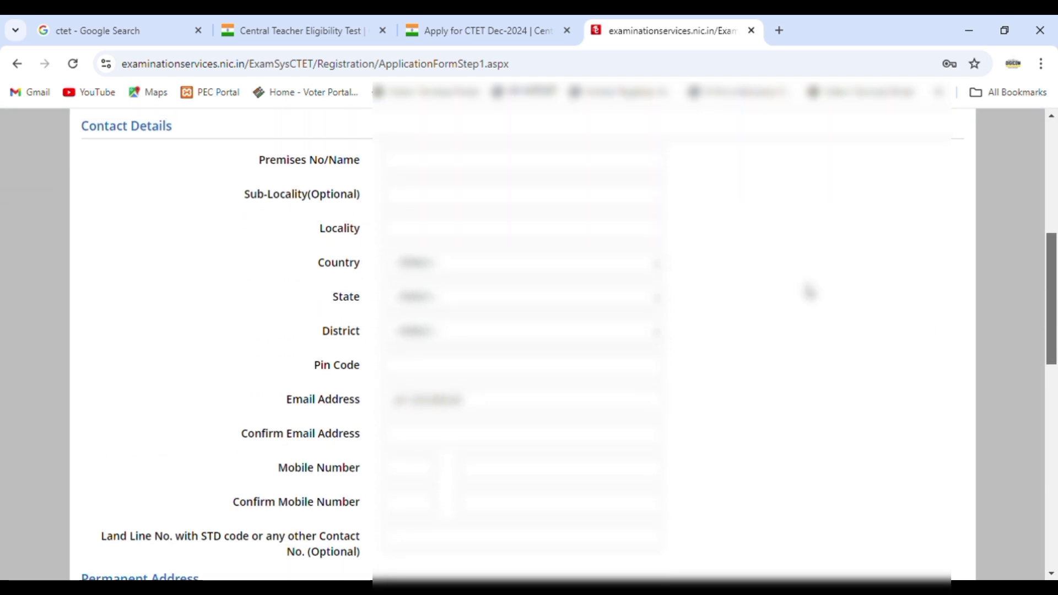
# - Fill in the present address, then the mobile number and its confirmation
pyautogui.click(516, 165)
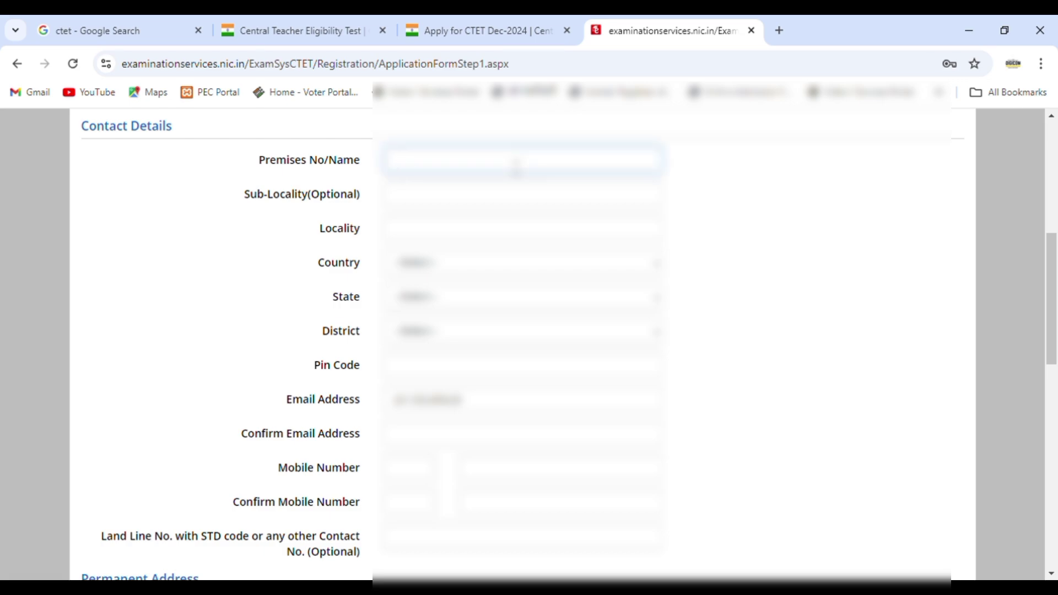
pyautogui.click(490, 411)
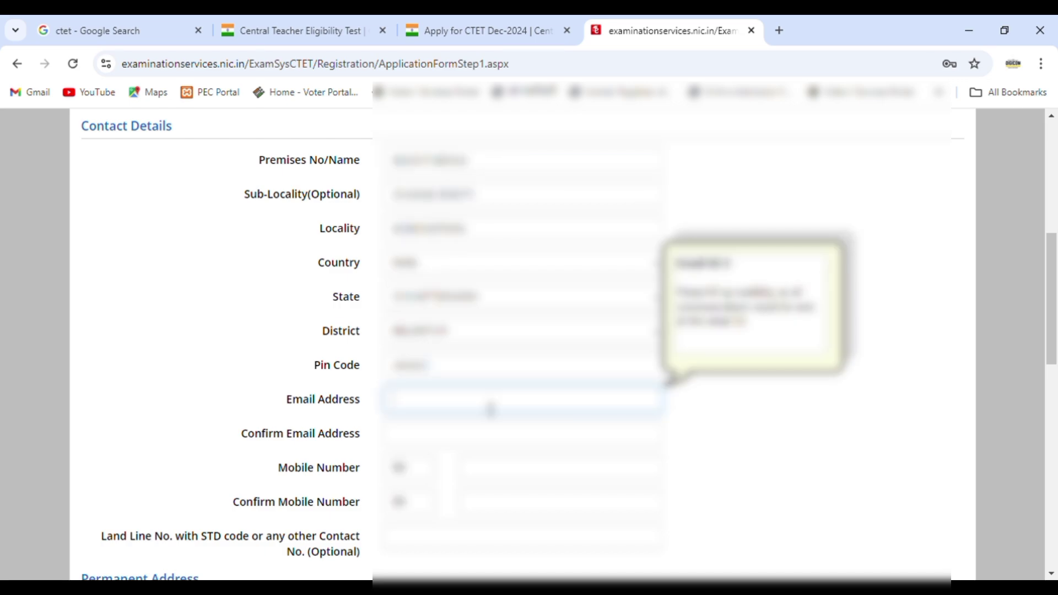
pyautogui.write('san')
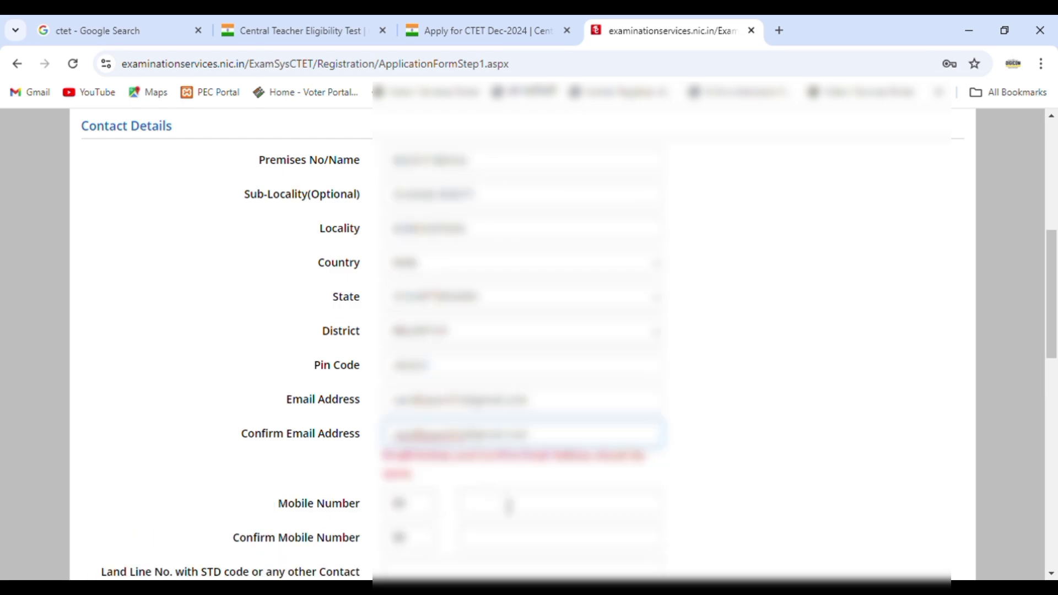
pyautogui.click(509, 505)
pyautogui.write('90656')
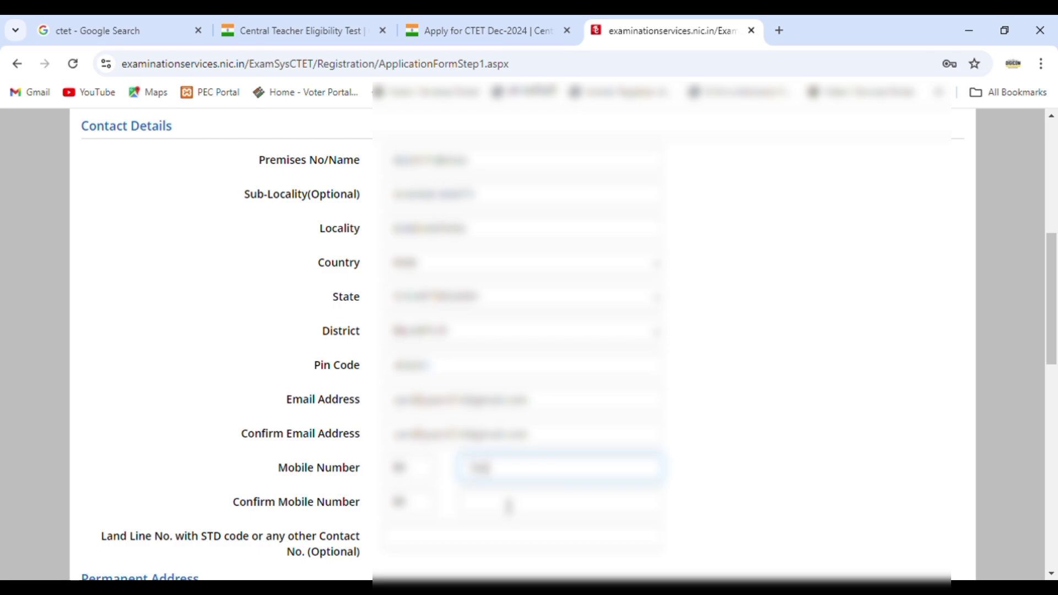
pyautogui.click(518, 546)
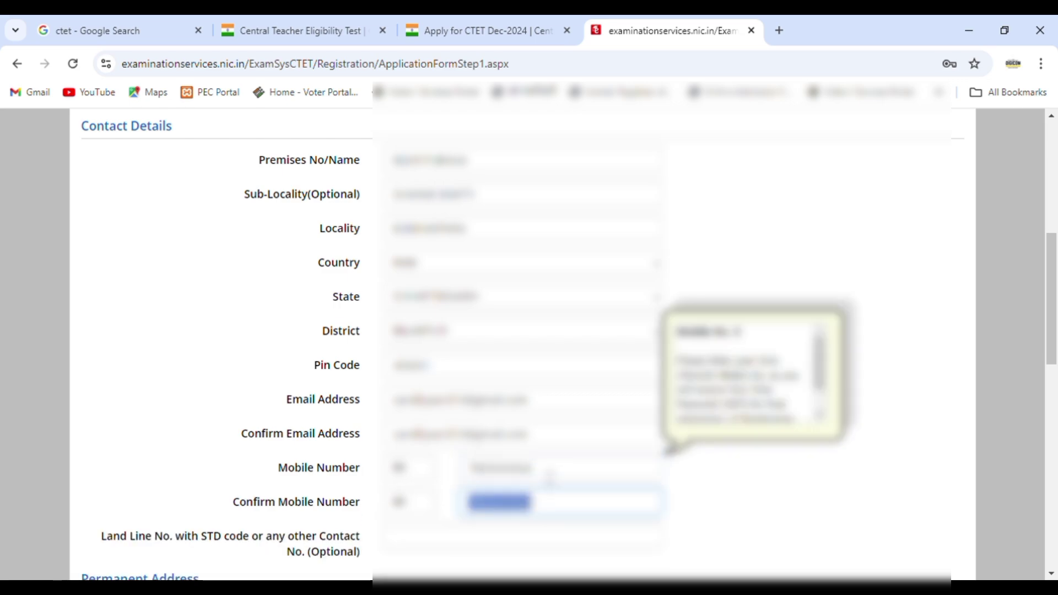
pyautogui.click(697, 496)
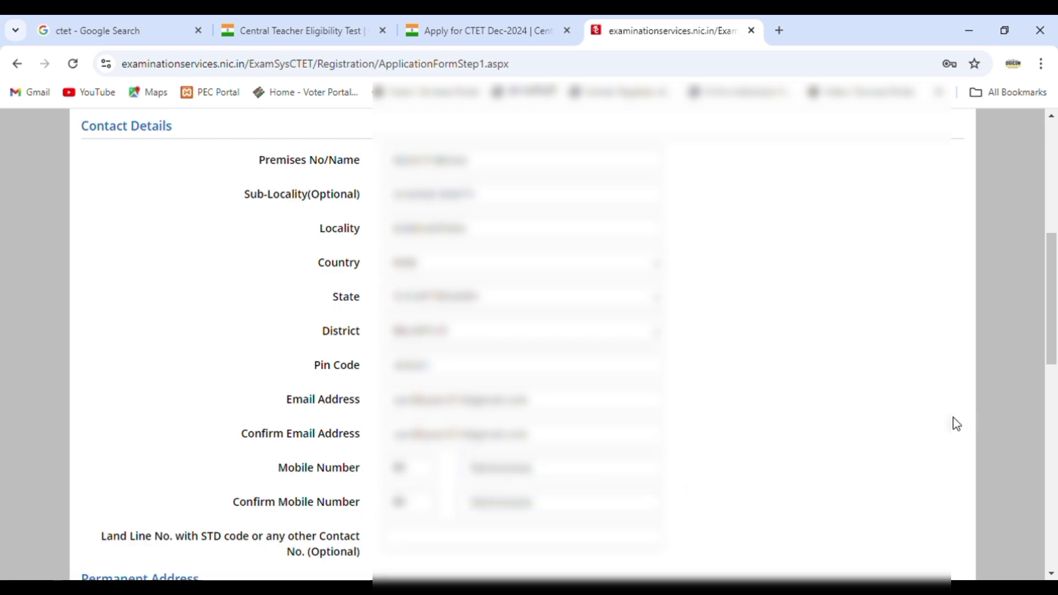
pyautogui.moveTo(1055, 317); pyautogui.dragTo(1055, 445)
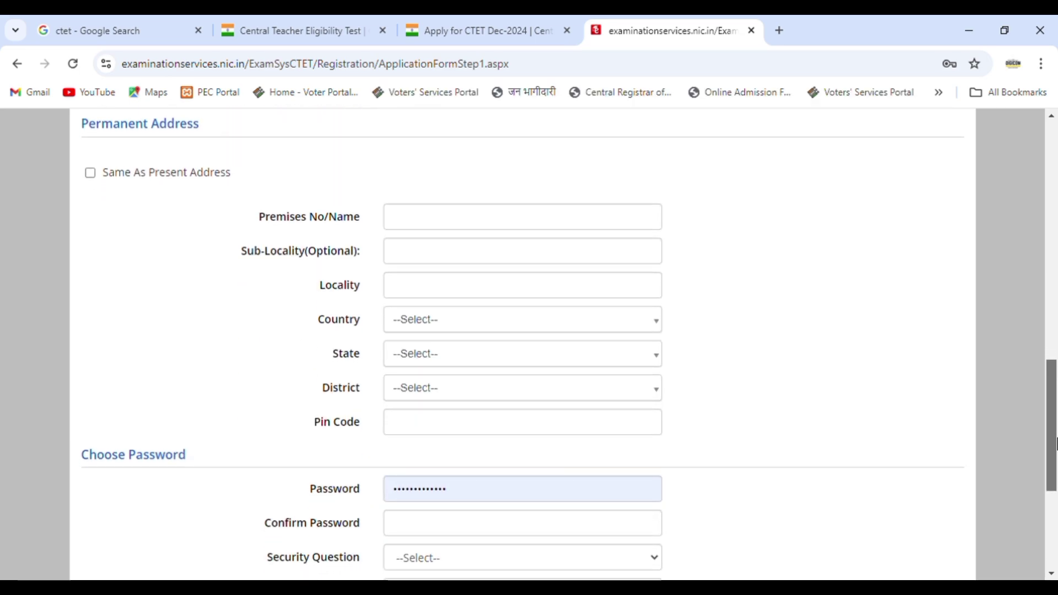
# - Tick Same As Present Address, then enter and confirm the account password
pyautogui.click(94, 176)
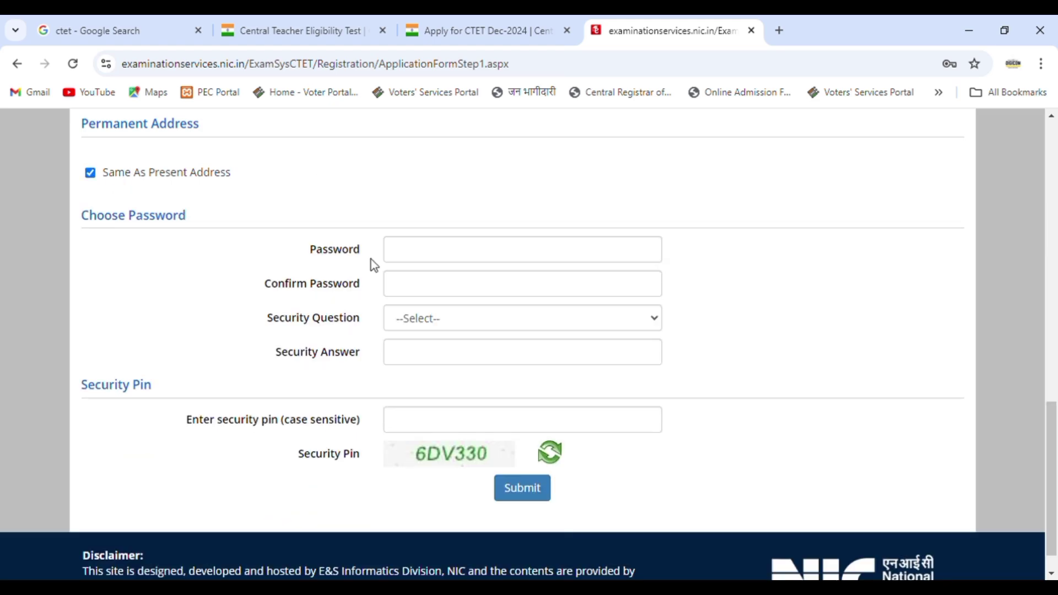
pyautogui.click(438, 265)
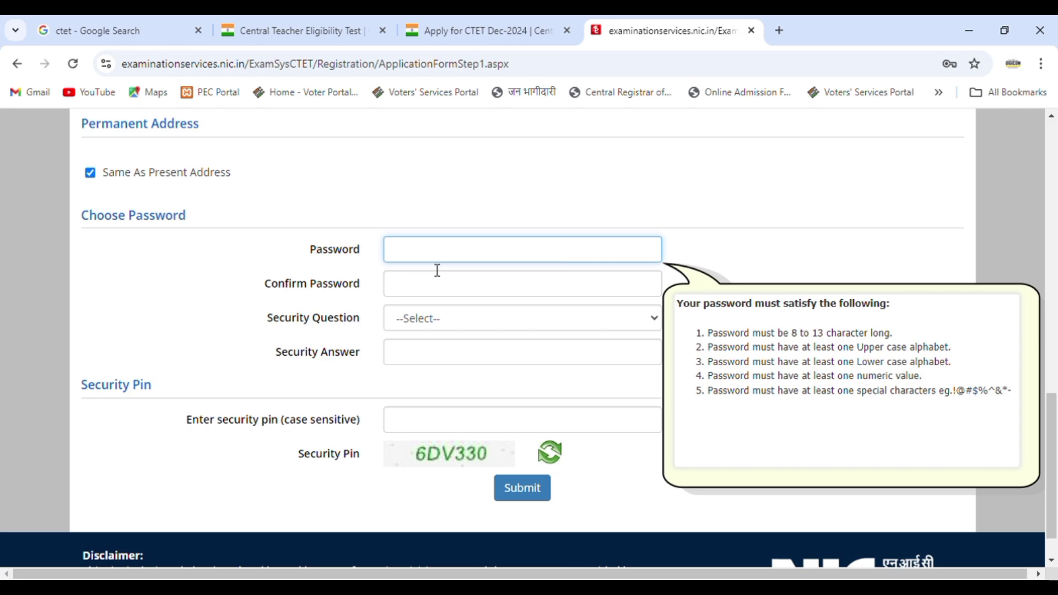
pyautogui.write('•••••••••••')
pyautogui.press('Tab')
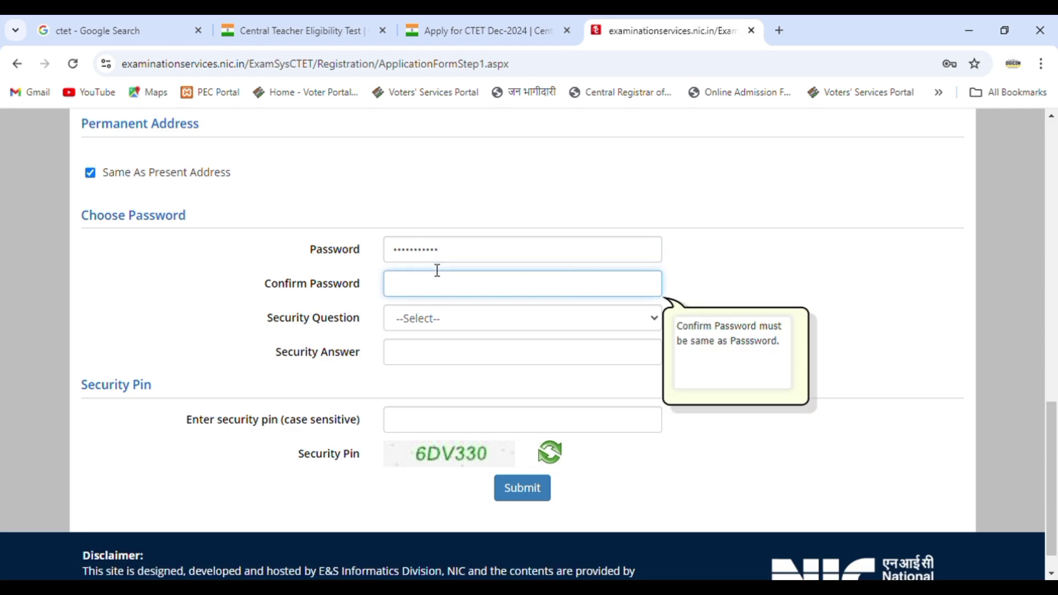
pyautogui.write('•••••')
pyautogui.press('BackSpace')
pyautogui.press('BackSpace')
pyautogui.press('BackSpace')
pyautogui.press('BackSpace')
pyautogui.press('BackSpace')
pyautogui.write('•••••••••••')
# - Choose the rarely visited website security question, type its answer, and submit for review
pyautogui.press('Tab')
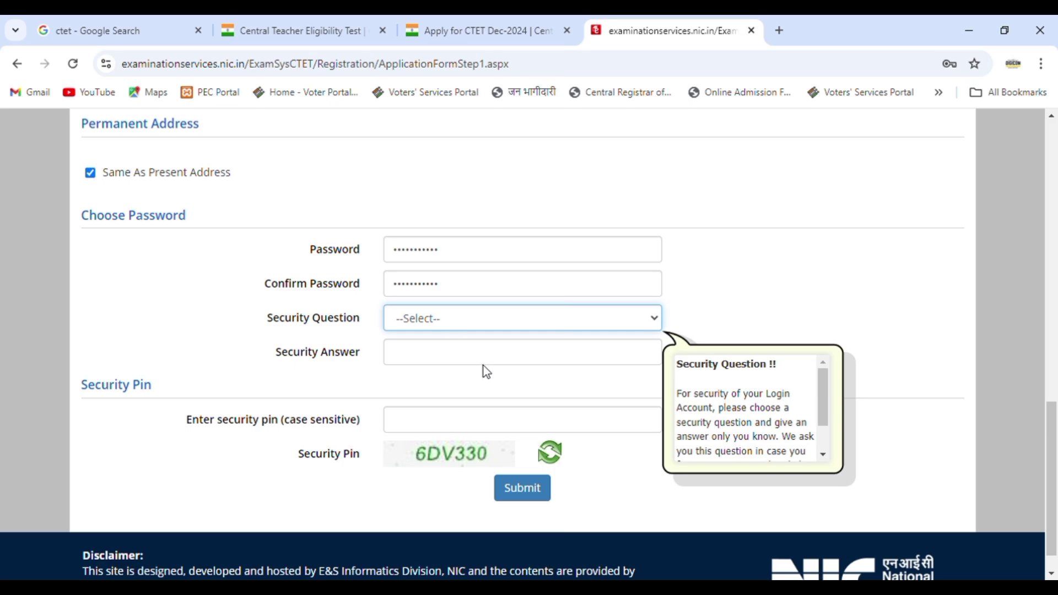
pyautogui.press('Down')
pyautogui.click(423, 363)
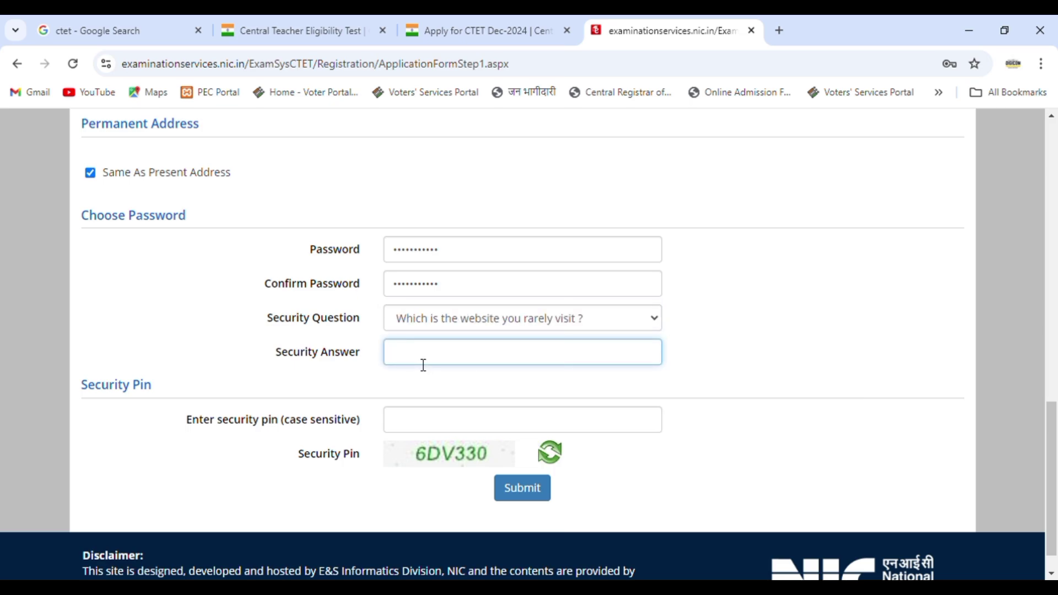
pyautogui.write('••••••••')
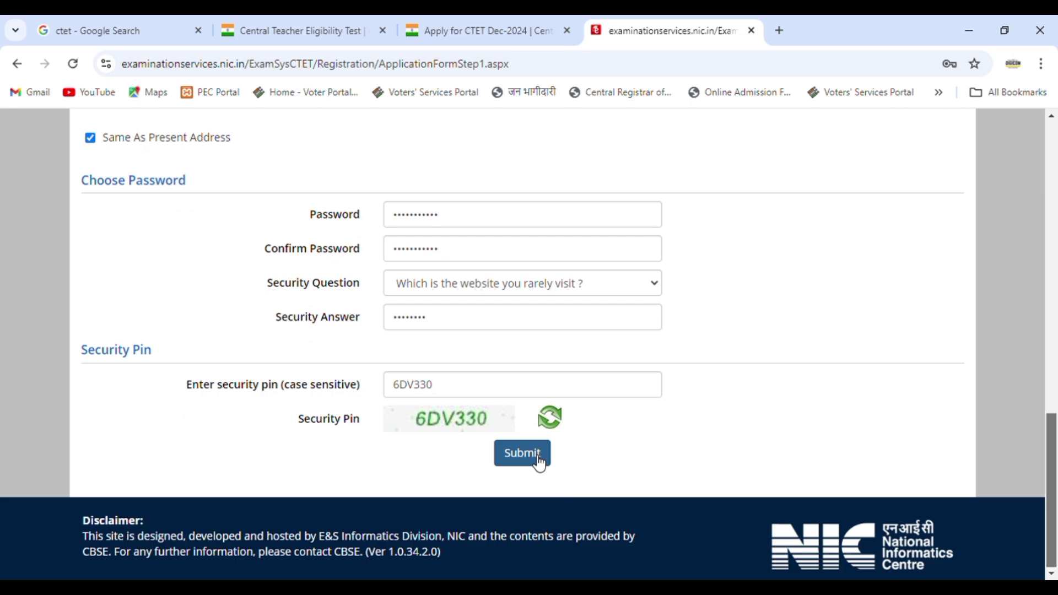
pyautogui.click(534, 460)
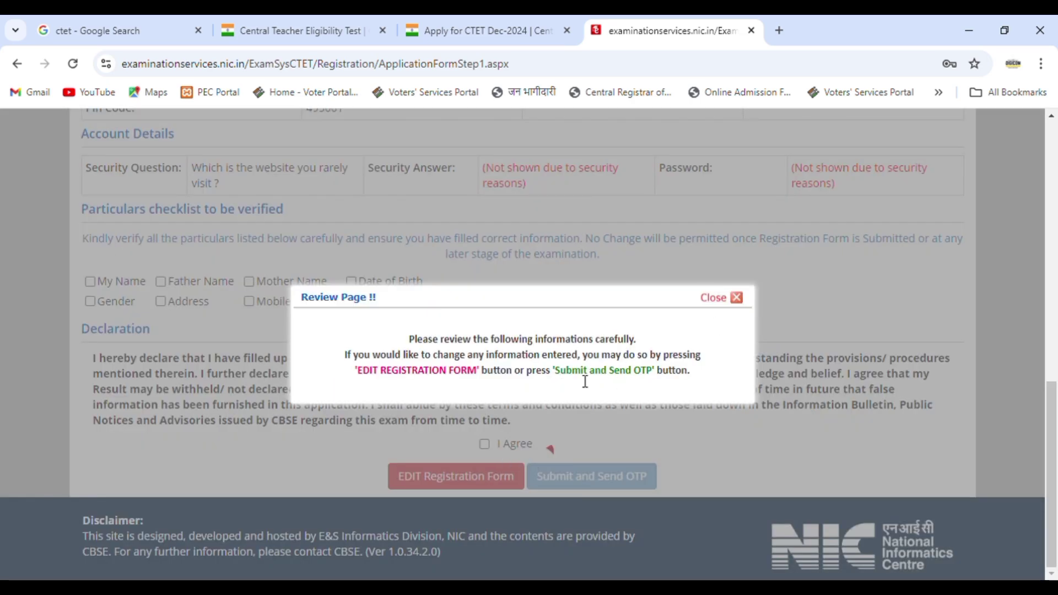
# - Tick all eight particulars as verified: names, date of birth, gender, address, mobile and email
pyautogui.click(729, 310)
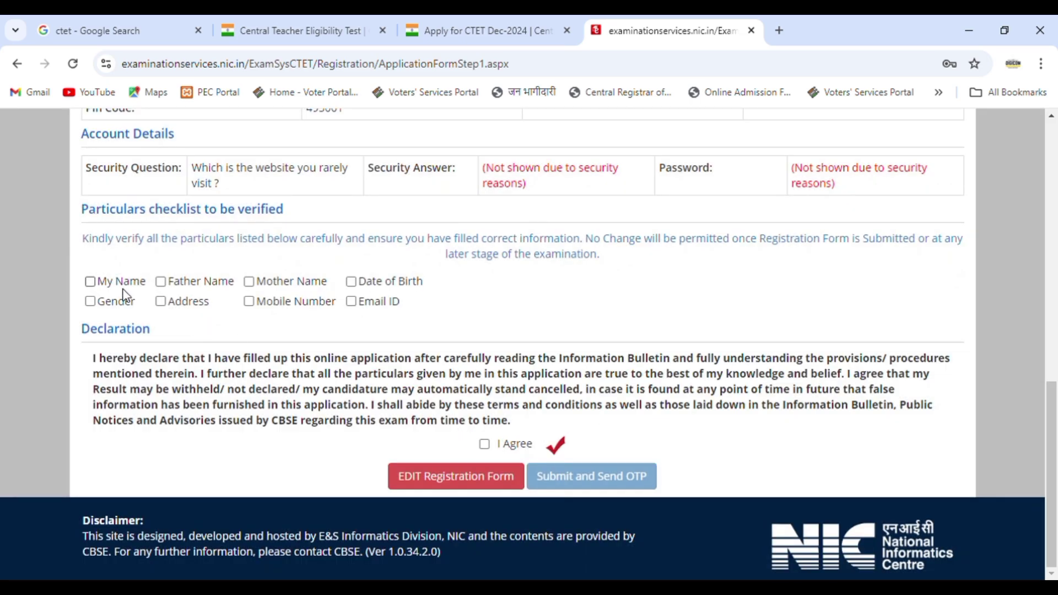
pyautogui.click(91, 282)
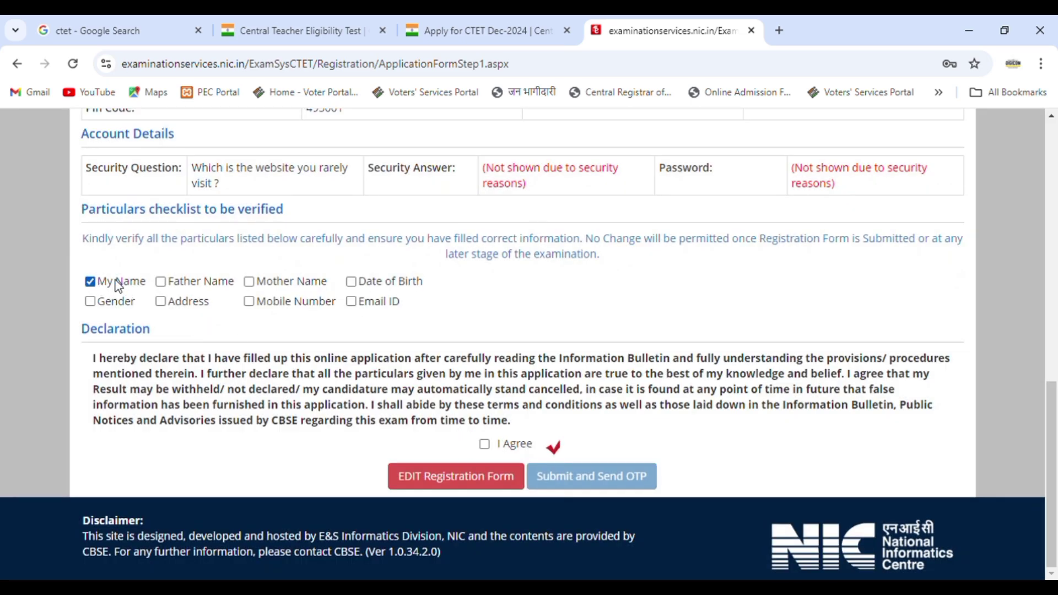
pyautogui.click(162, 284)
pyautogui.click(250, 283)
pyautogui.click(351, 281)
pyautogui.click(90, 301)
pyautogui.click(161, 301)
pyautogui.click(249, 302)
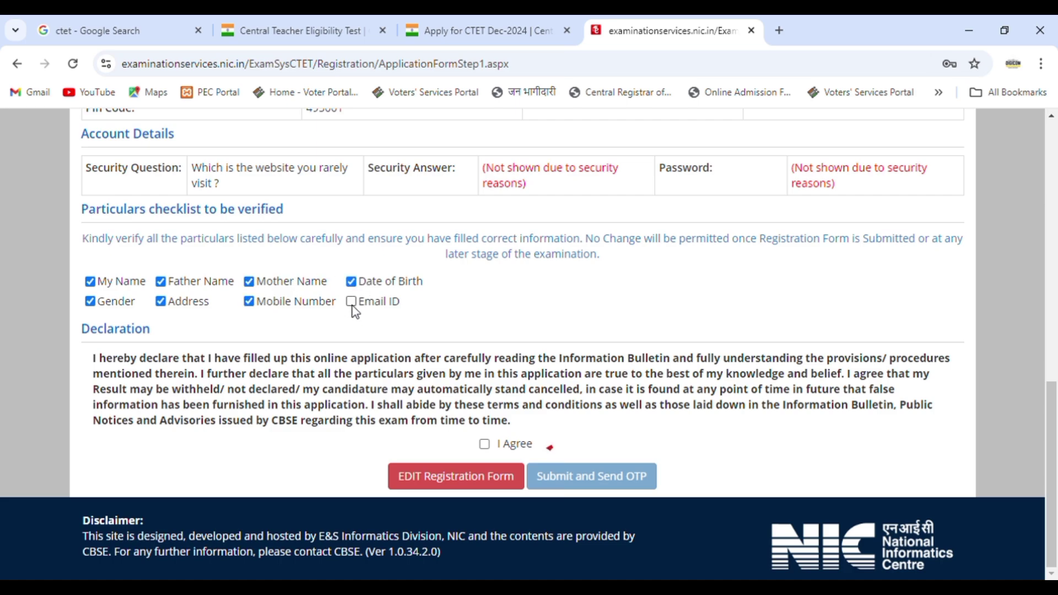
pyautogui.click(351, 301)
# - Accept the declaration and submit, confirming with Yes to get the OTP
pyautogui.click(484, 444)
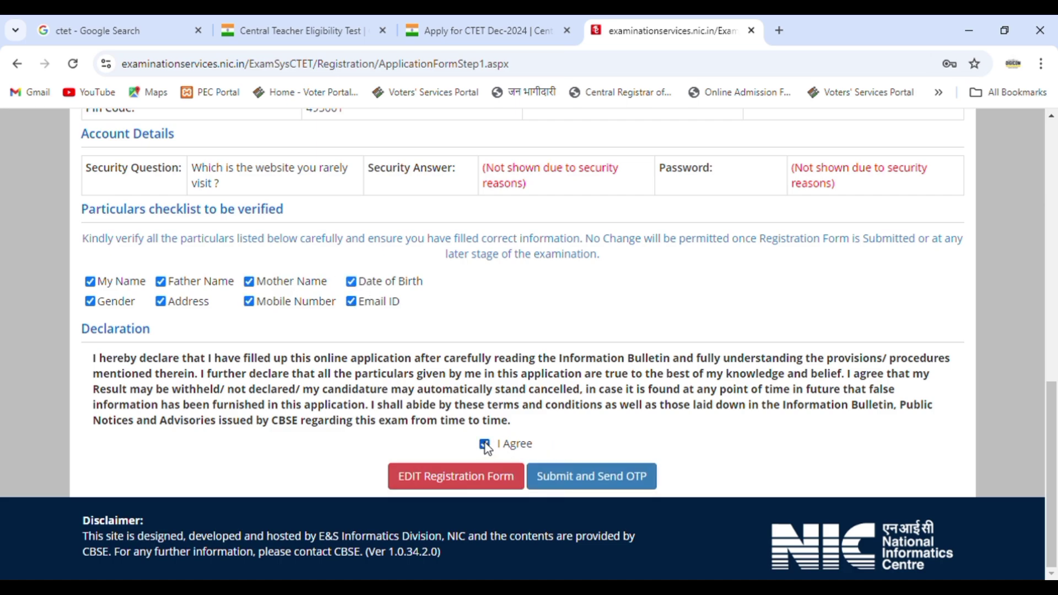
pyautogui.click(596, 477)
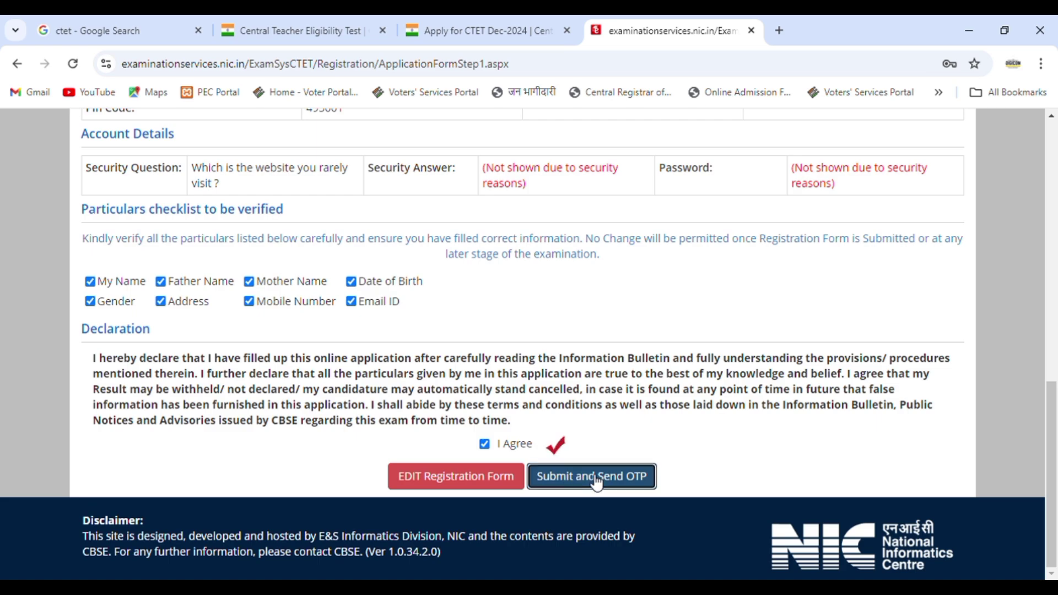
pyautogui.click(517, 384)
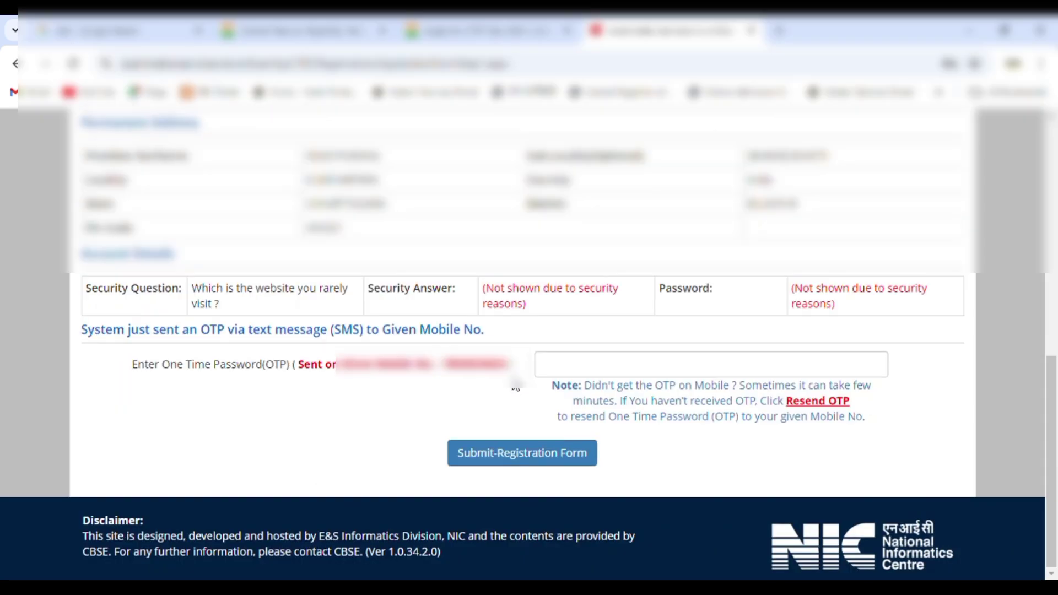
# - Enter the OTP from the SMS and submit the registration form
pyautogui.click(560, 367)
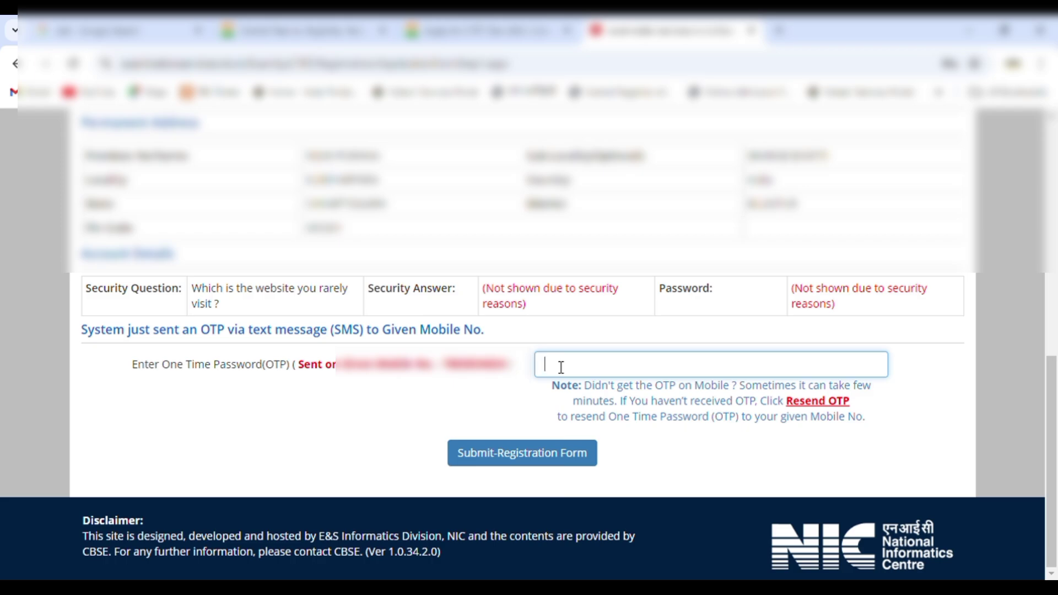
pyautogui.click(528, 454)
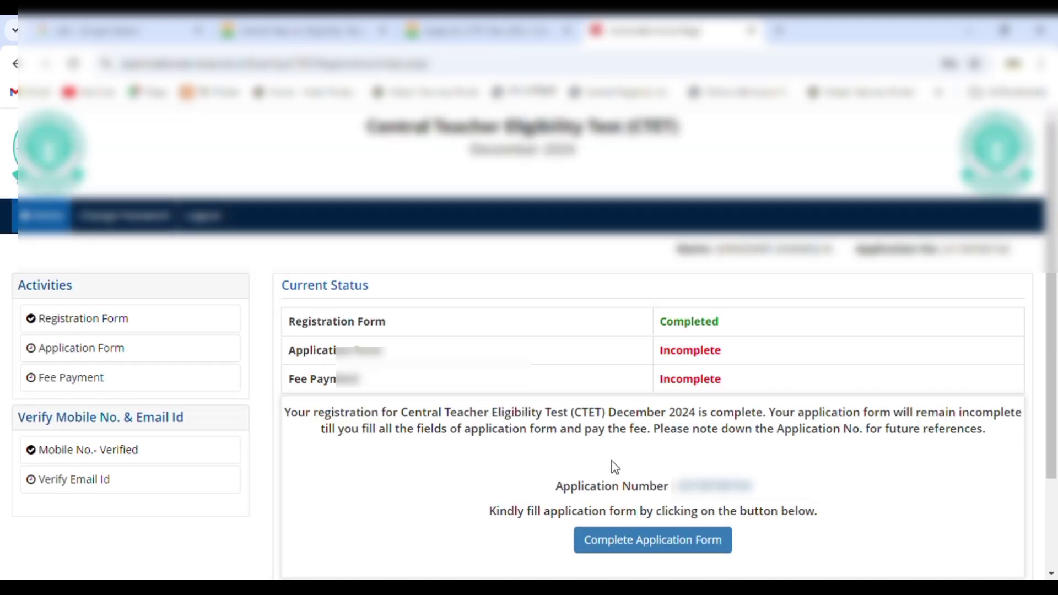
# - Select the issued application number to note it down
pyautogui.moveTo(946, 250)
pyautogui.mouseDown()
pyautogui.moveTo(1020, 255)
pyautogui.moveTo(949, 254)
pyautogui.mouseUp()
pyautogui.click(1020, 255)
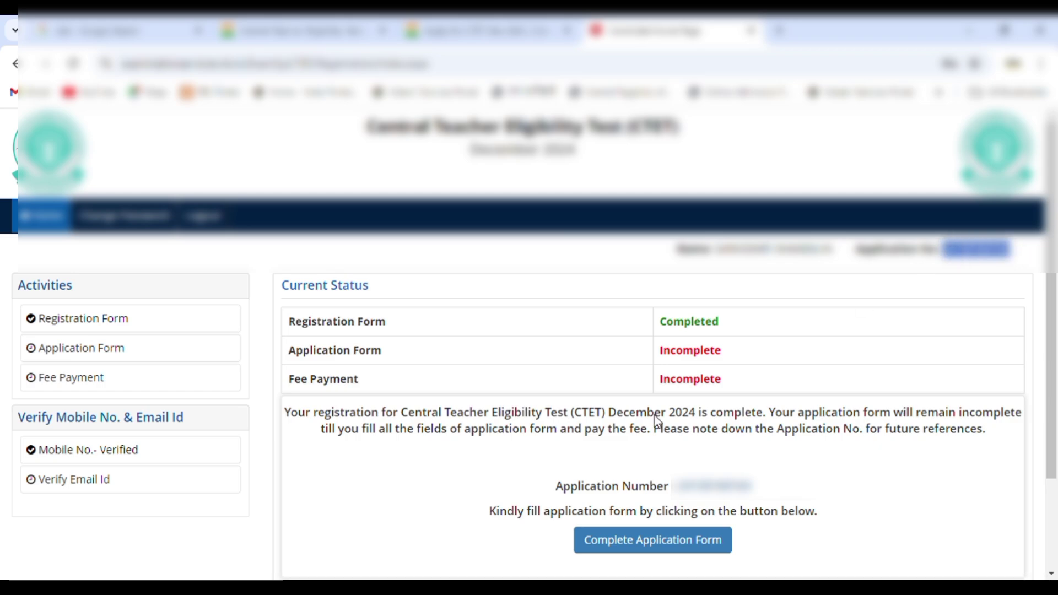
pyautogui.click(405, 472)
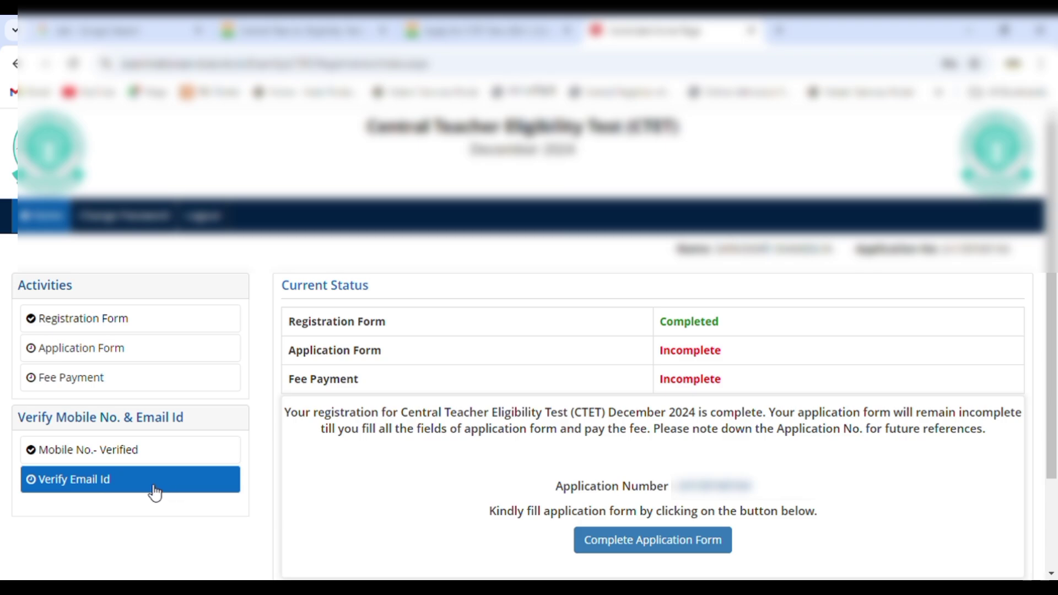
# - Go to Complete Application Form and open the Personal Details step
pyautogui.click(657, 553)
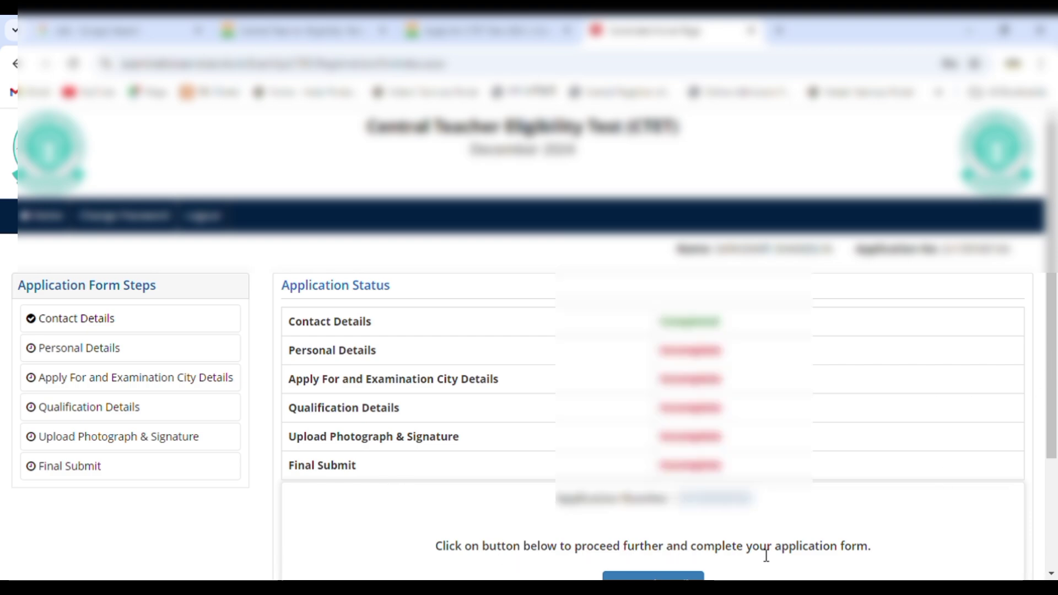
pyautogui.scroll(-1, 1049, 366)
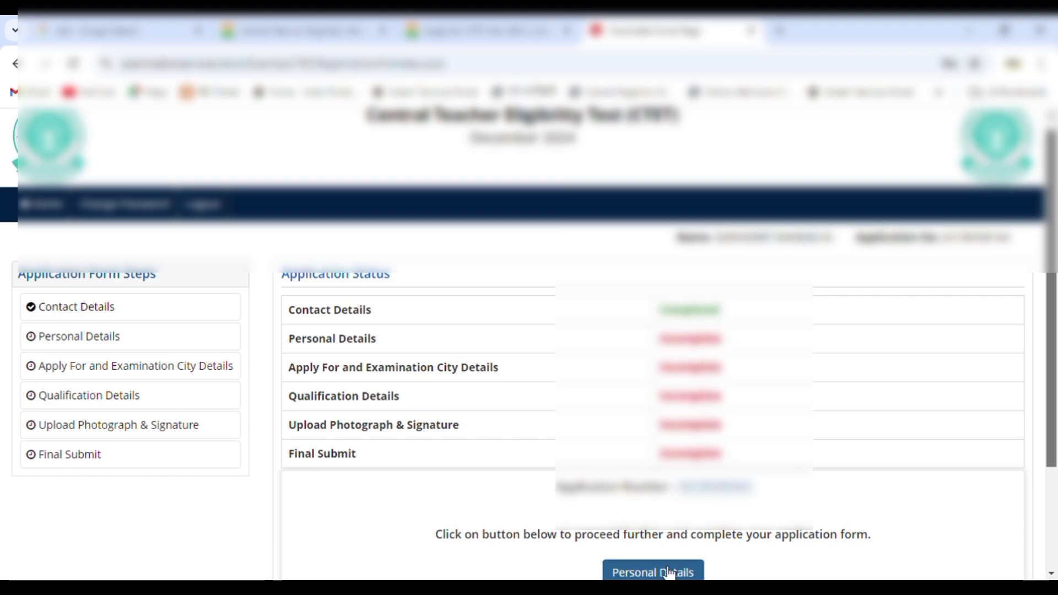
pyautogui.scroll(-3, 1050, 444)
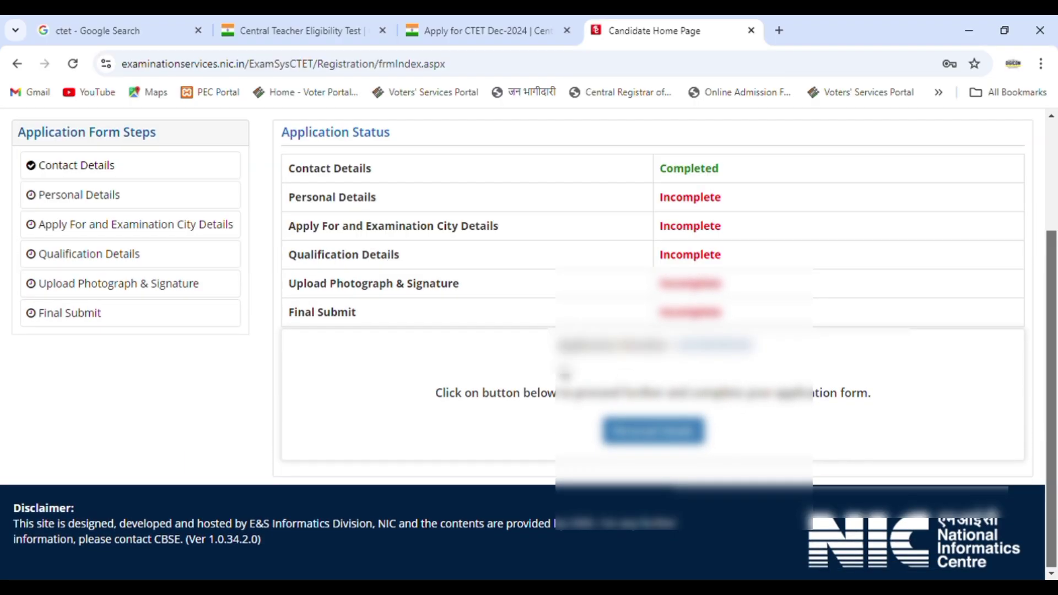
pyautogui.click(651, 440)
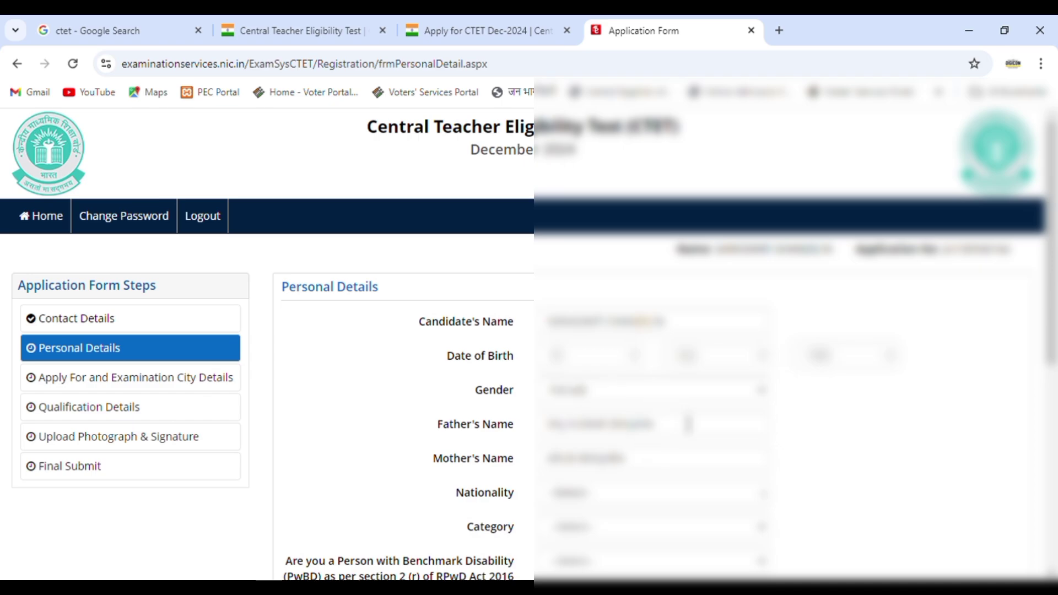
# - Set nationality to Indian, category to SC, and answer No to both PwBD and PwD questions
pyautogui.moveTo(1053, 210); pyautogui.dragTo(1053, 408)
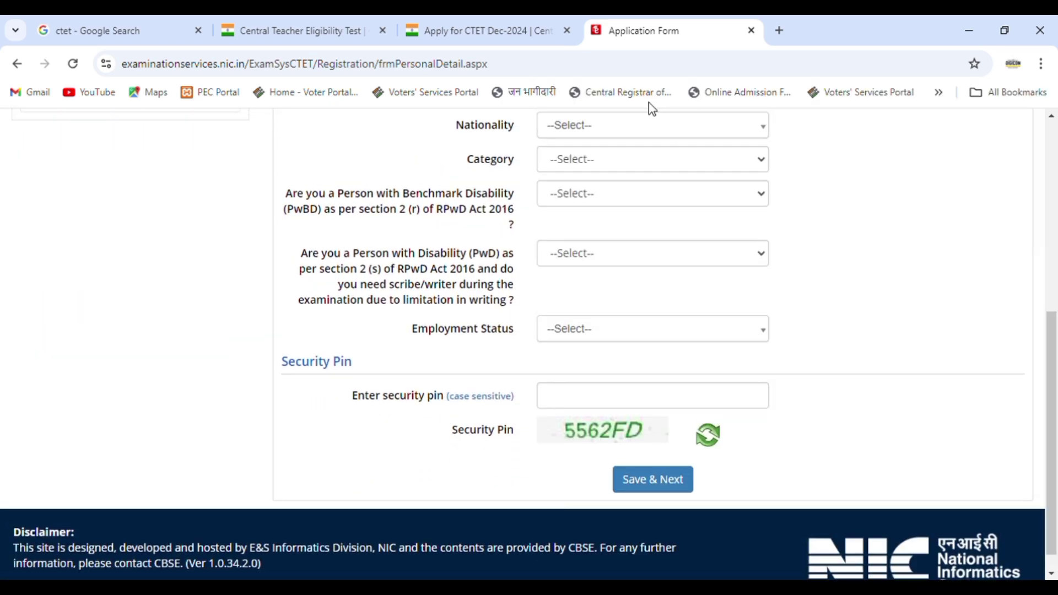
pyautogui.click(657, 126)
pyautogui.click(580, 202)
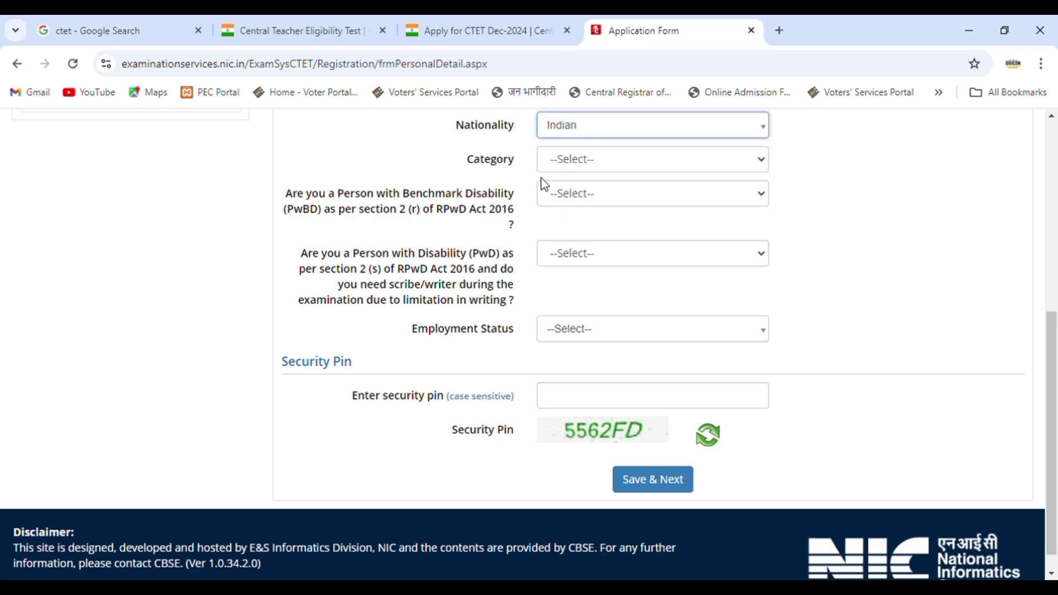
pyautogui.press('Tab')
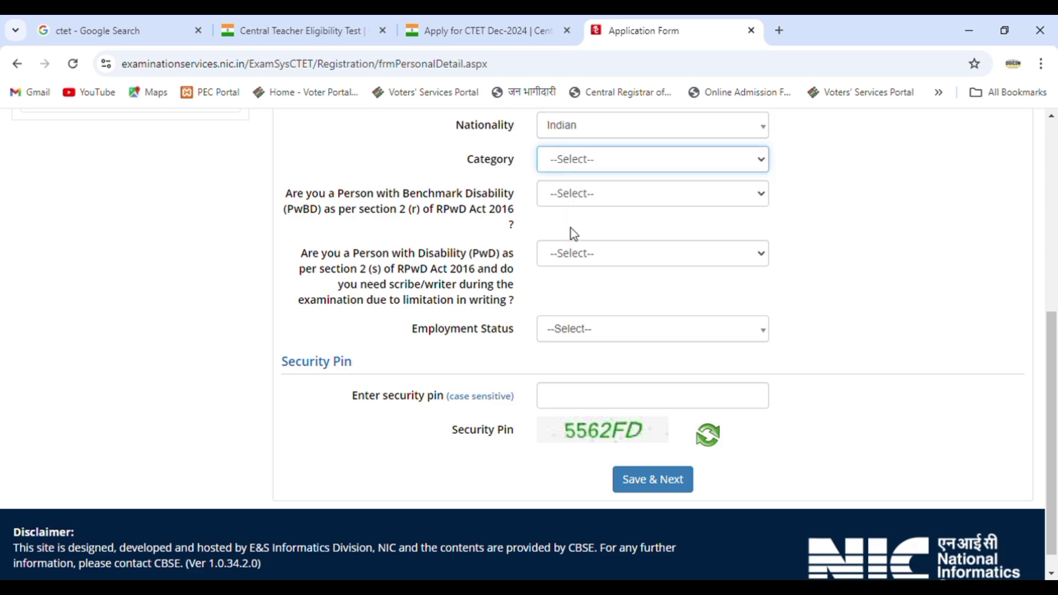
pyautogui.press('s')
pyautogui.press('Tab')
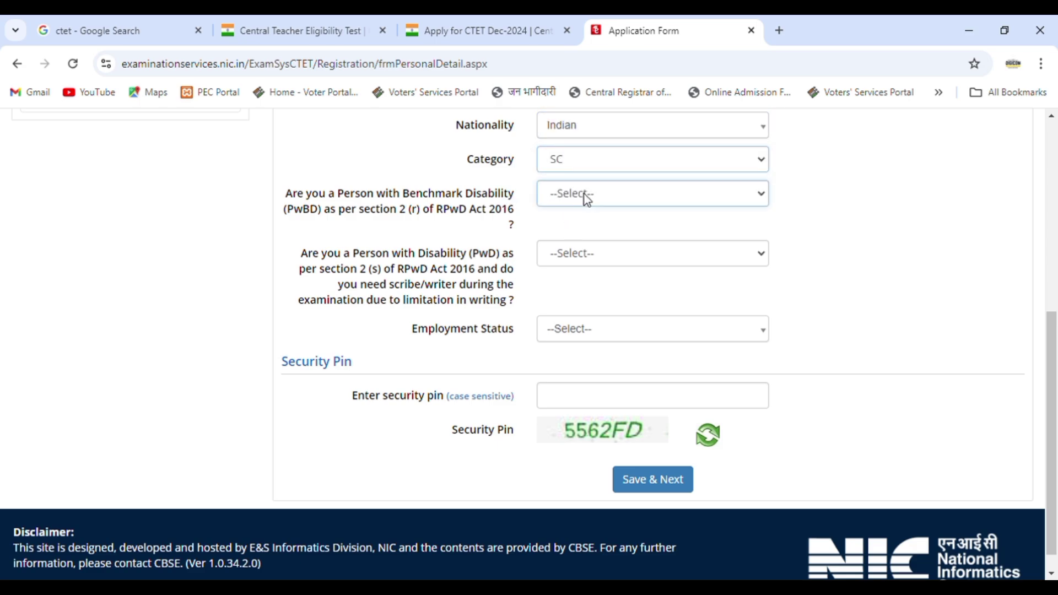
pyautogui.press('n')
pyautogui.press('Tab')
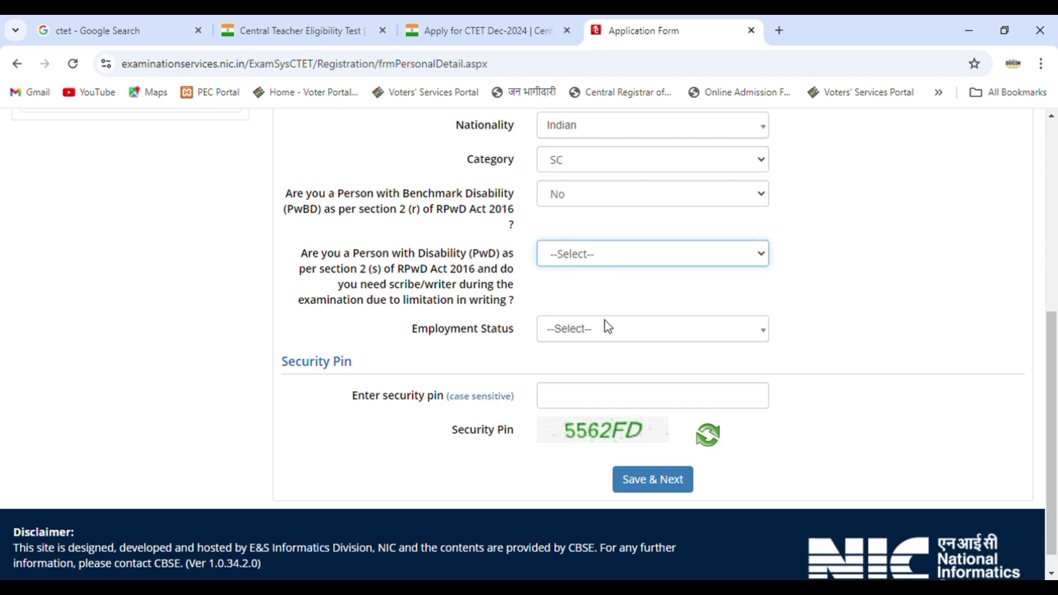
pyautogui.press('n')
# - Set employment status to Not Employed, enter the security pin, and Save & Next
pyautogui.click(598, 330)
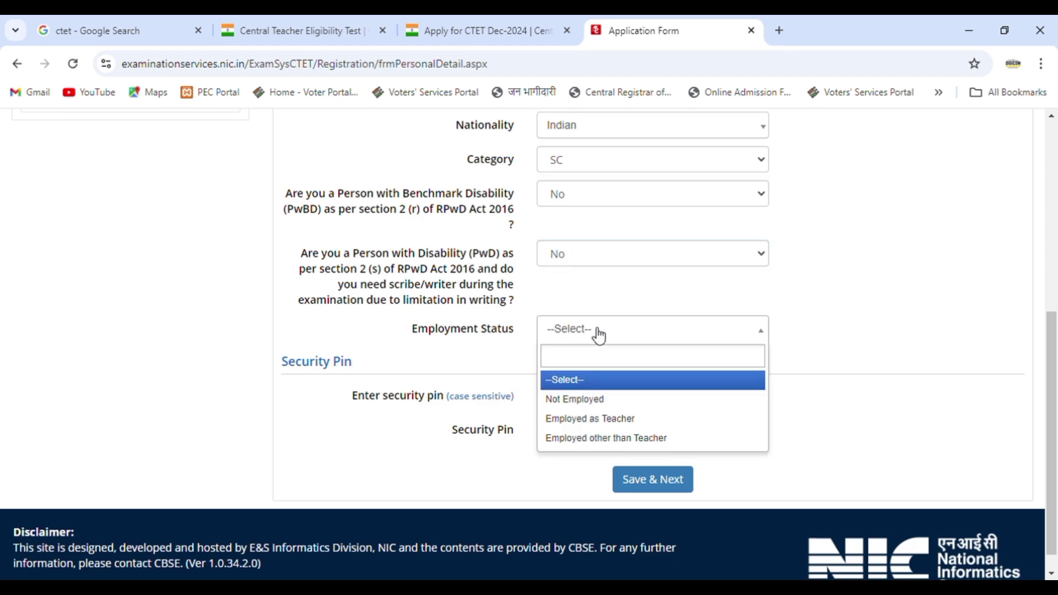
pyautogui.click(586, 397)
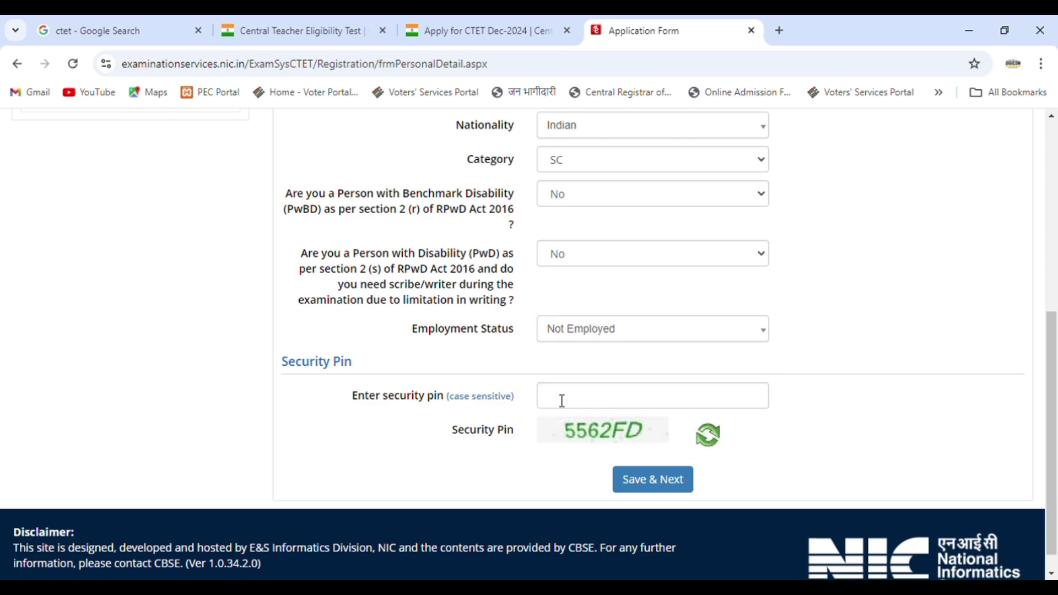
pyautogui.click(601, 406)
pyautogui.write('5562')
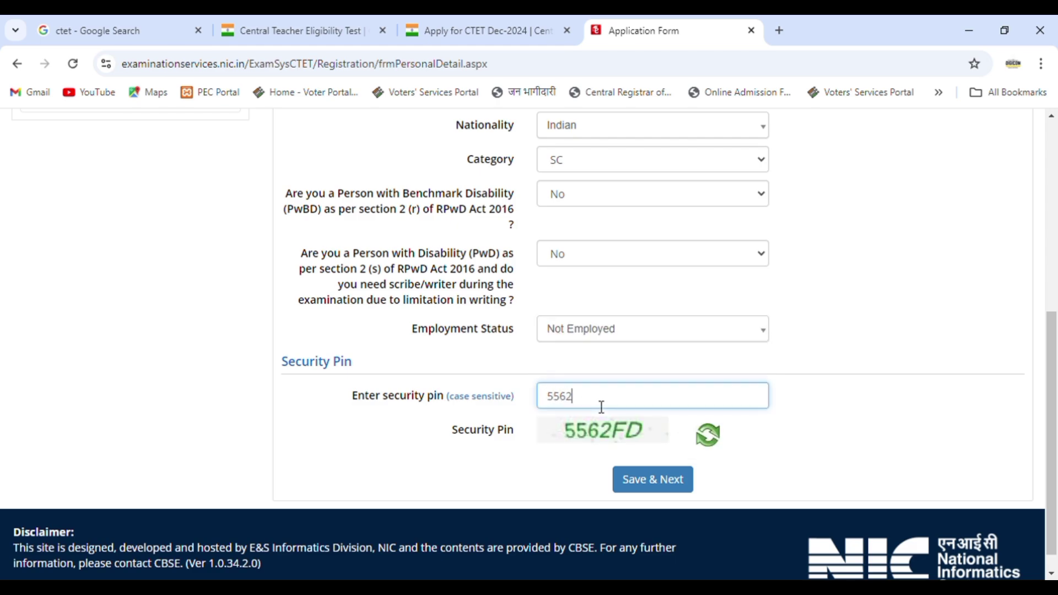
pyautogui.write('FD')
pyautogui.click(648, 485)
pyautogui.click(511, 387)
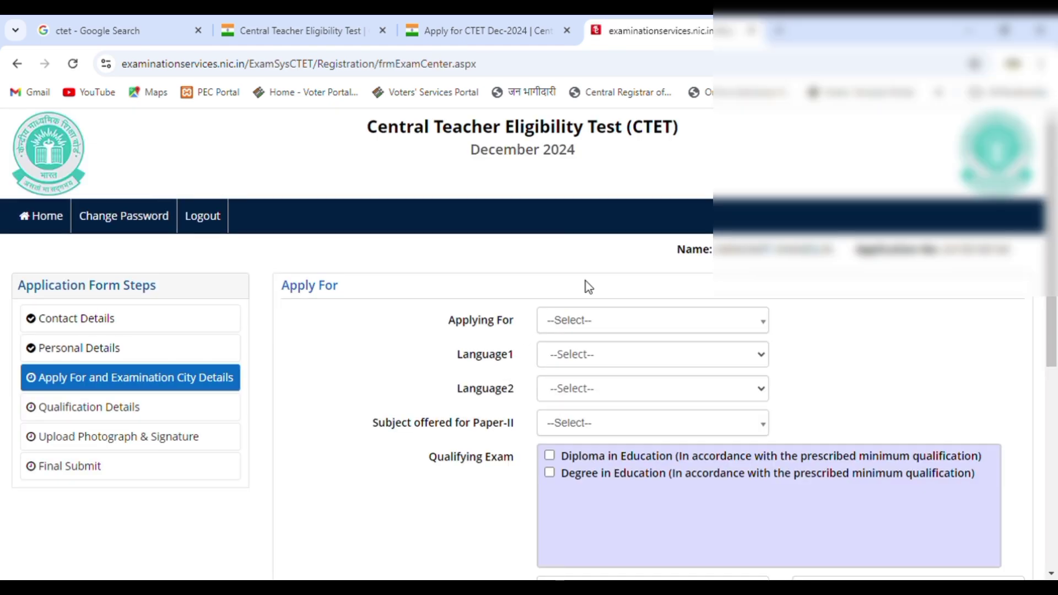
# - Apply for Paper-II (Class VI-VIII)
pyautogui.click(605, 329)
pyautogui.click(606, 328)
pyautogui.click(605, 329)
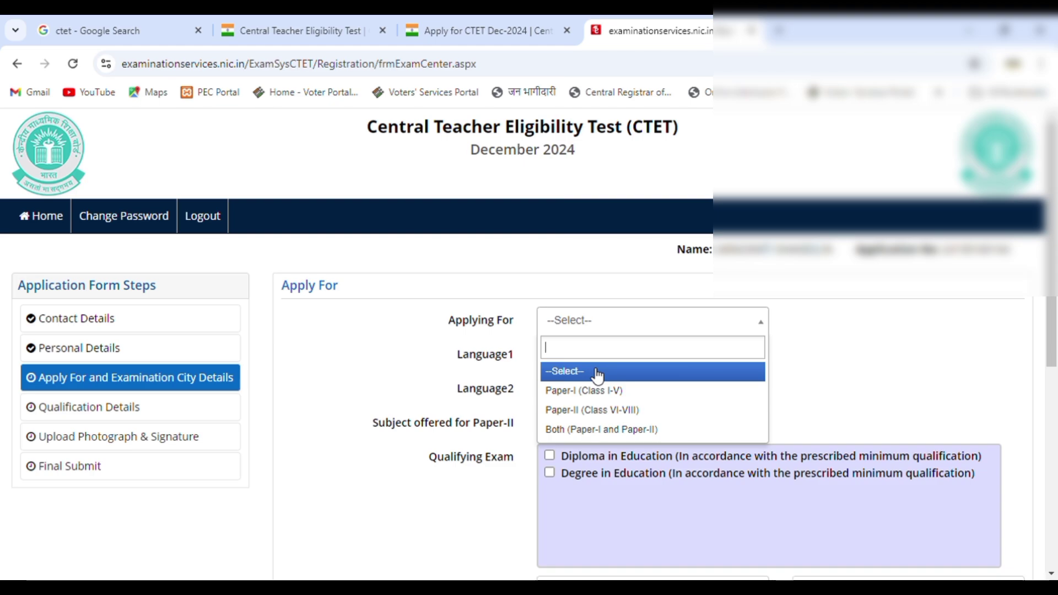
pyautogui.click(597, 410)
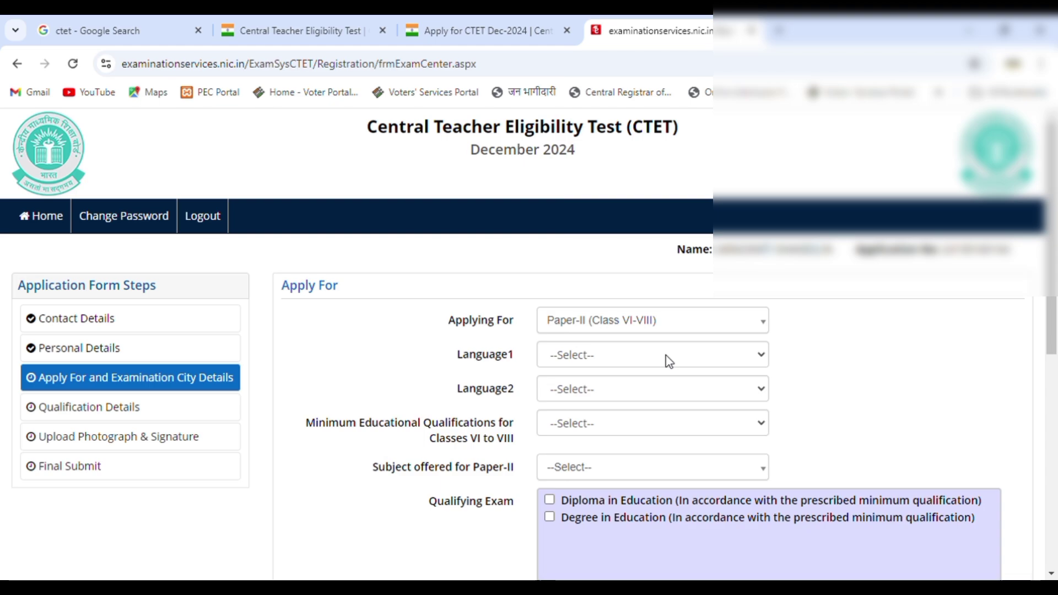
pyautogui.click(637, 323)
pyautogui.click(637, 323)
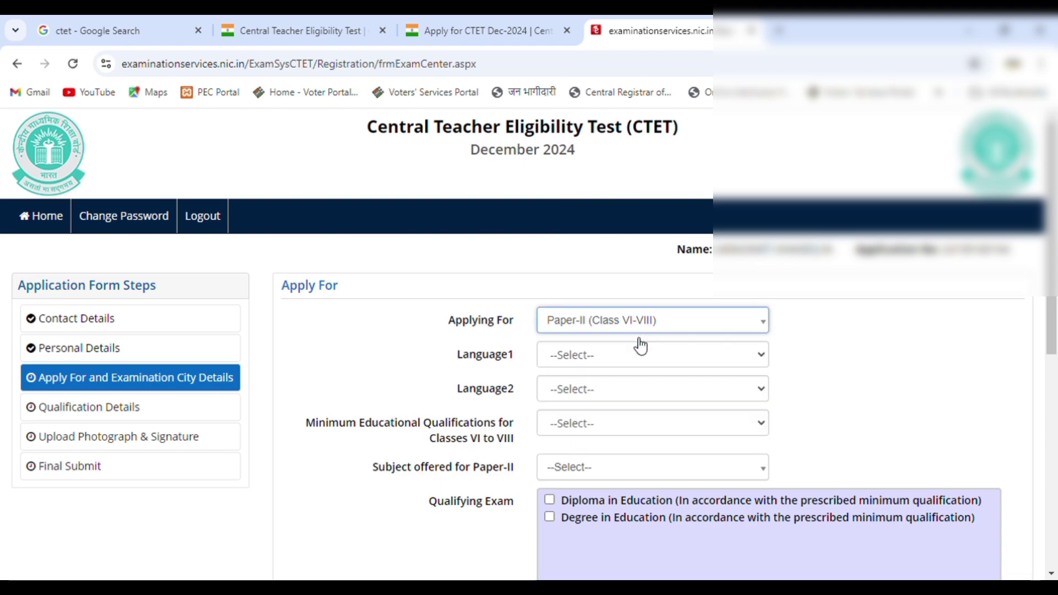
# - Set Language1 to Hindi and Language2 to Sanskrit
pyautogui.click(604, 355)
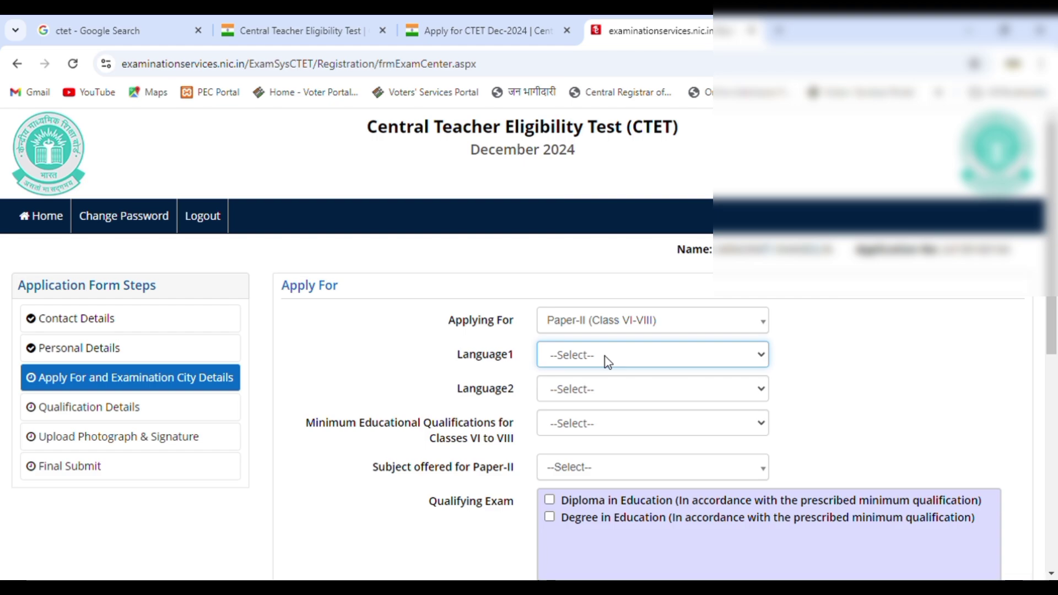
pyautogui.press('Down')
pyautogui.press('Down')
pyautogui.press('Down')
pyautogui.press('Up')
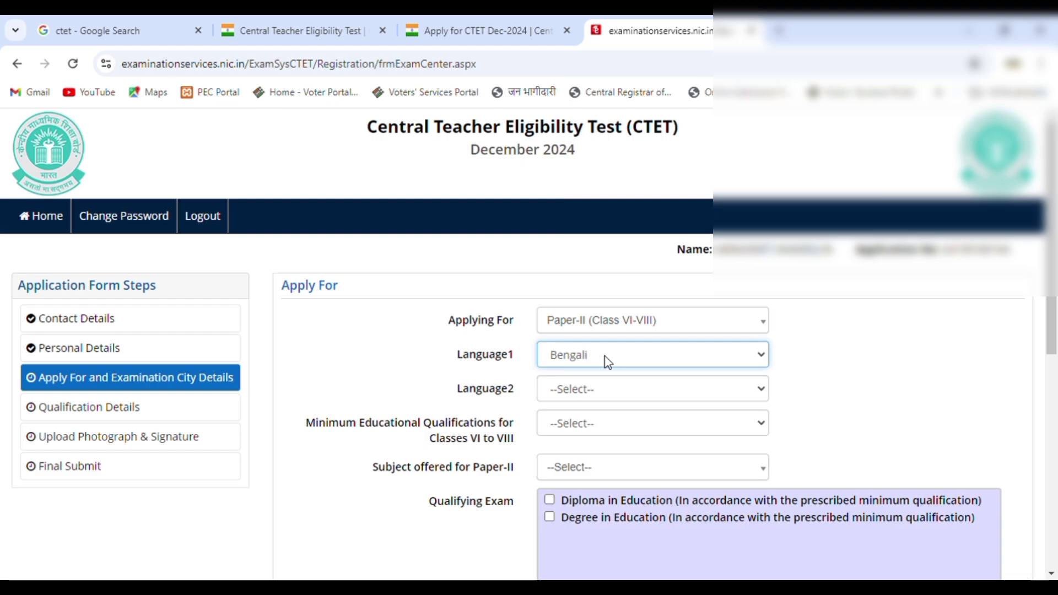
pyautogui.press('Up')
pyautogui.press('Up')
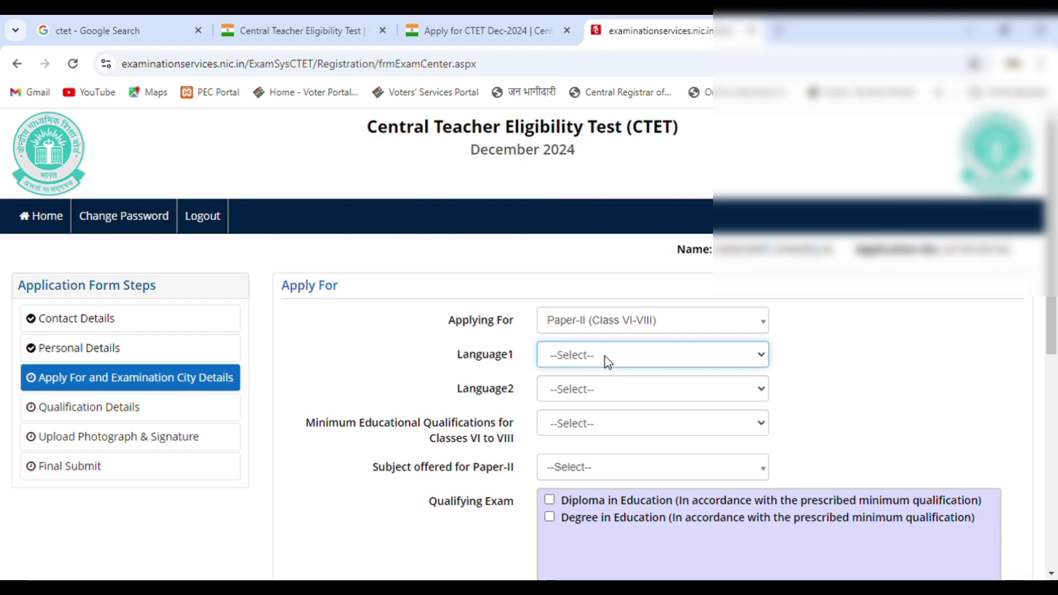
pyautogui.press('Down')
pyautogui.press('Down')
pyautogui.press('Down')
pyautogui.press('Down')
pyautogui.press('Down')
pyautogui.press('Up')
pyautogui.press('Down')
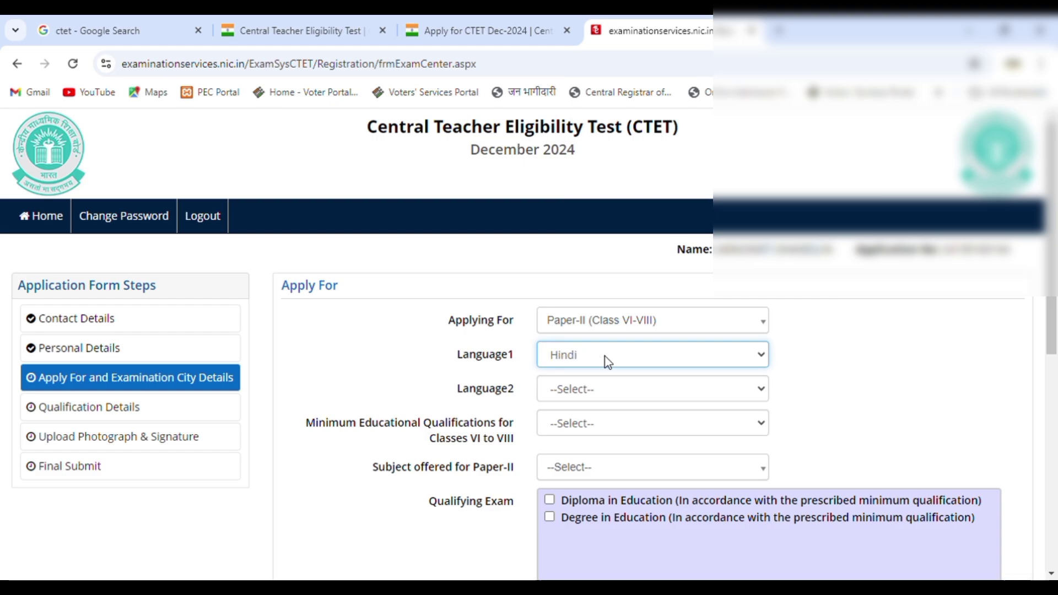
pyautogui.click(609, 389)
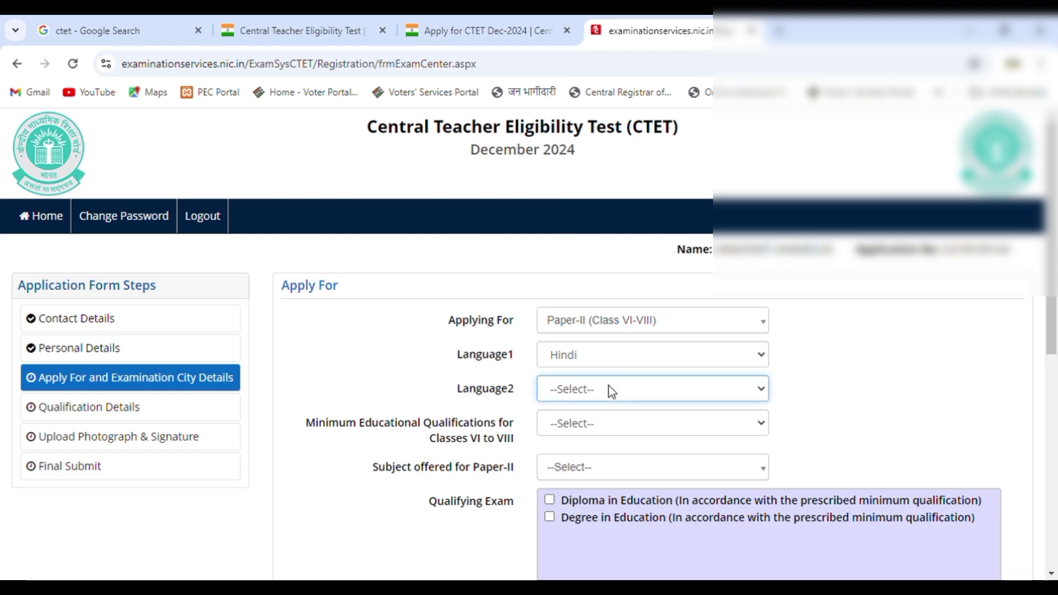
pyautogui.press('Down')
pyautogui.press('Down')
pyautogui.press('Down')
pyautogui.press('Down')
pyautogui.press('Down')
pyautogui.press('Down')
pyautogui.press('Down')
pyautogui.press('Down')
pyautogui.press('Down')
pyautogui.press('Down')
pyautogui.press('Down')
pyautogui.press('Down')
pyautogui.press('Down')
pyautogui.press('Down')
pyautogui.press('Down')
pyautogui.press('Return')
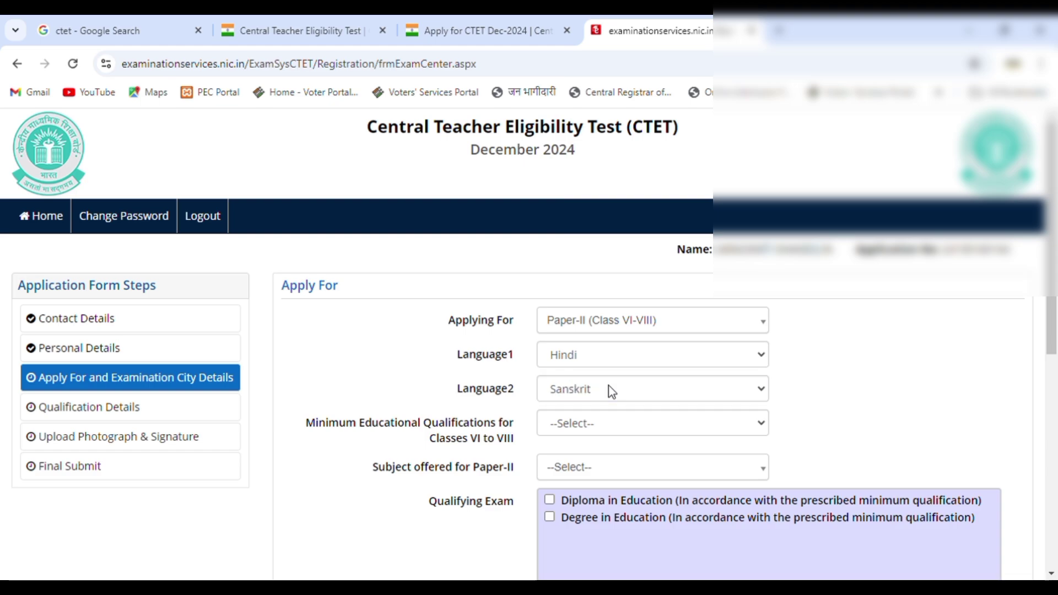
# - Read through the descriptions of the minimum qualification options for Classes VI to VIII
pyautogui.click(581, 424)
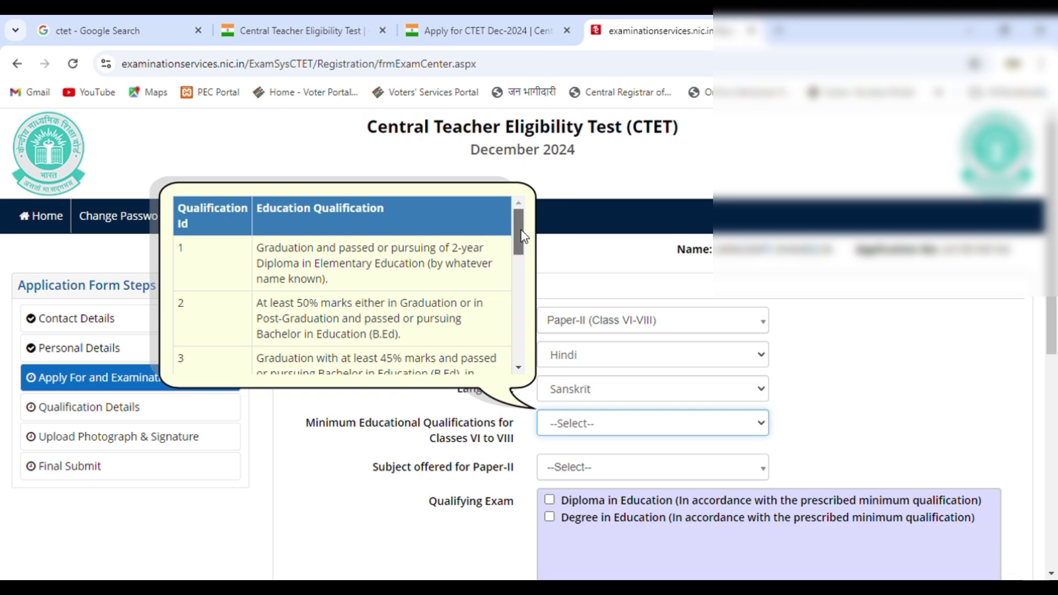
pyautogui.moveTo(521, 231); pyautogui.dragTo(526, 177)
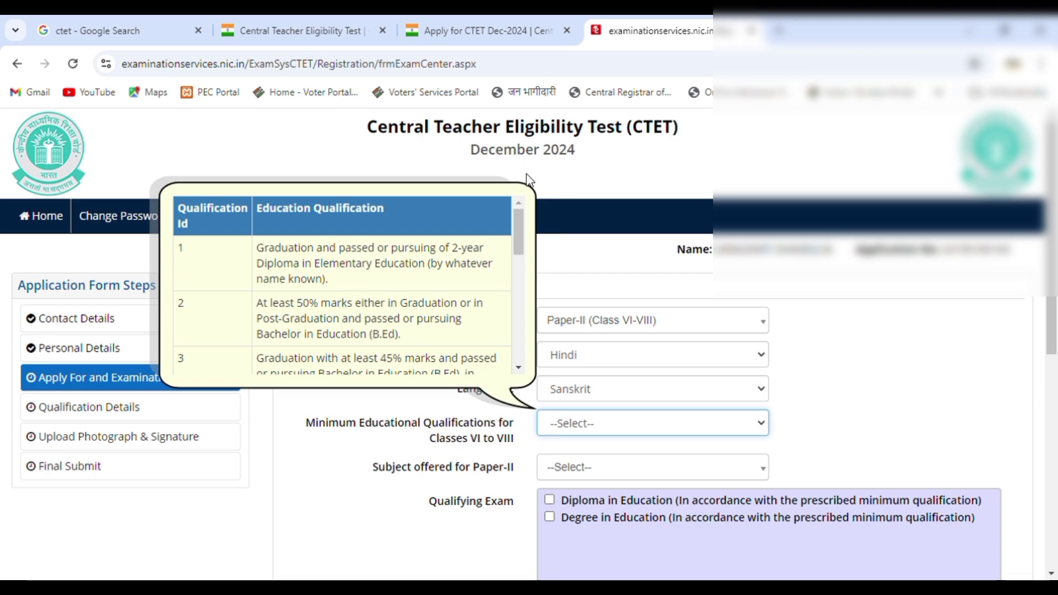
pyautogui.scroll(-1, 520, 237)
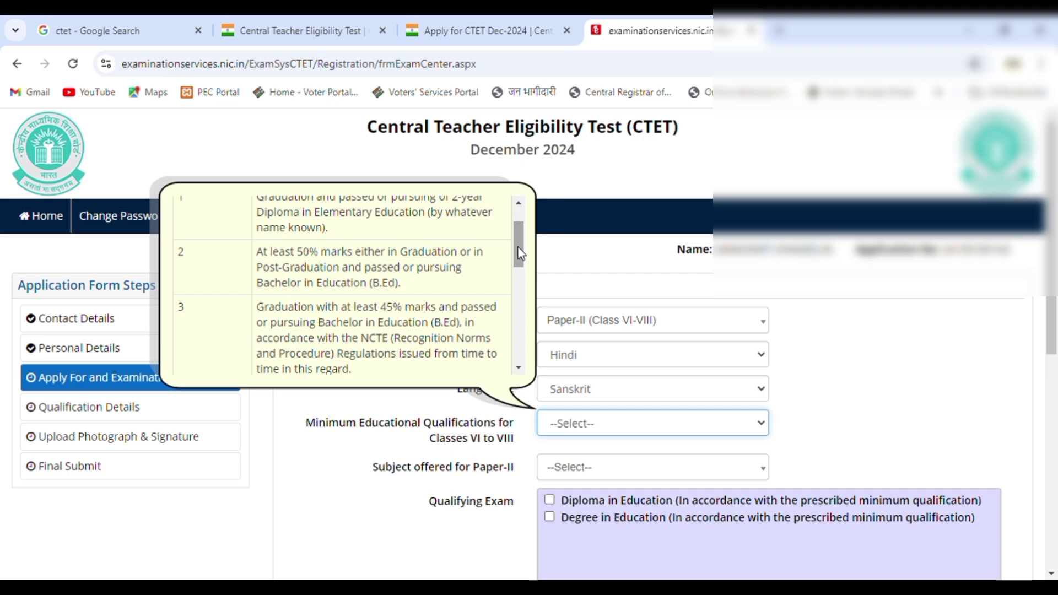
pyautogui.moveTo(520, 254); pyautogui.dragTo(522, 276)
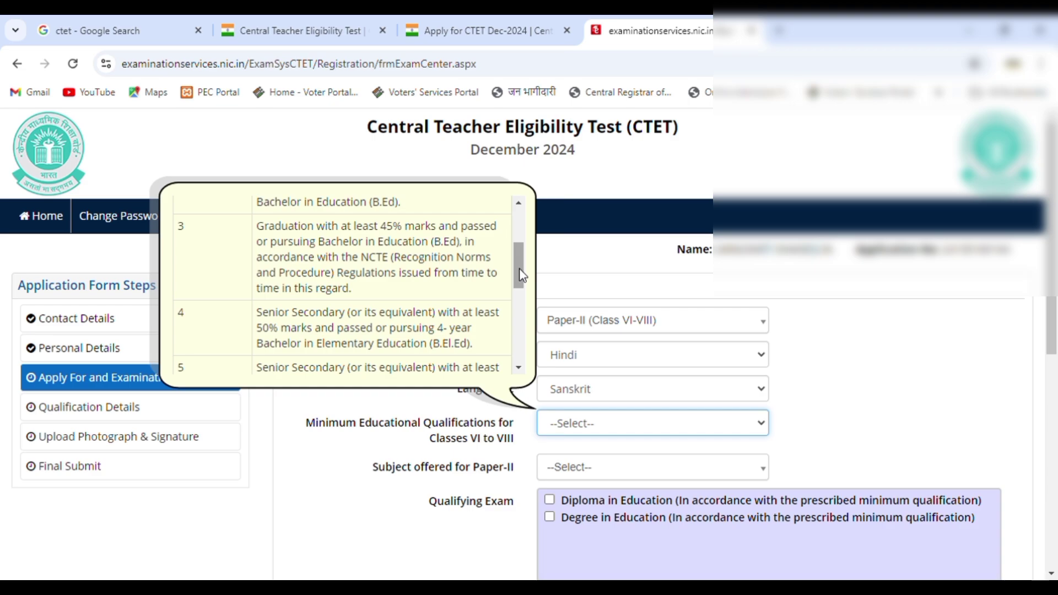
pyautogui.moveTo(519, 269); pyautogui.dragTo(518, 289)
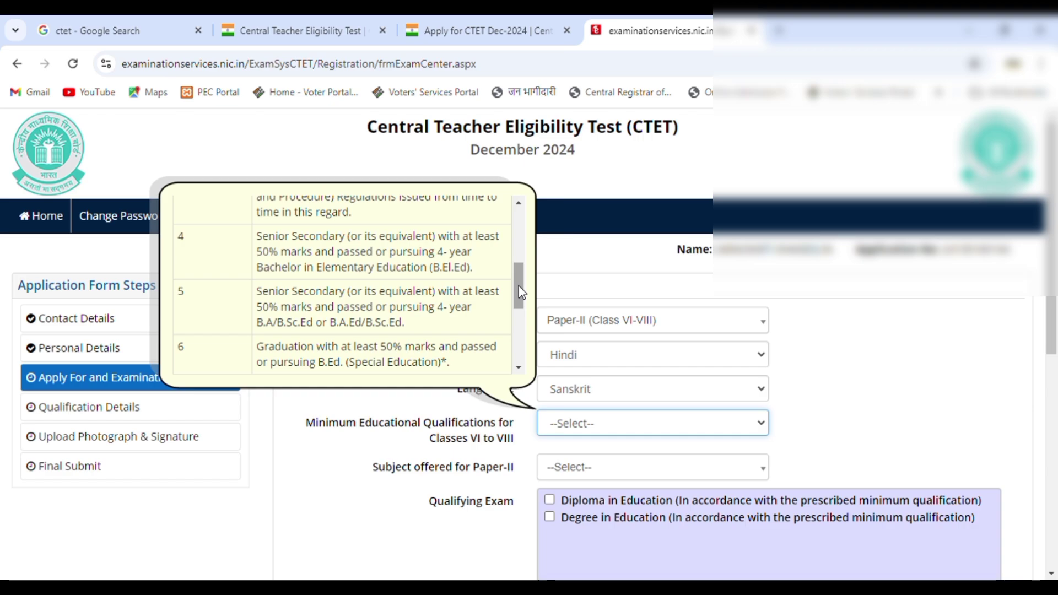
pyautogui.moveTo(519, 288); pyautogui.dragTo(519, 304)
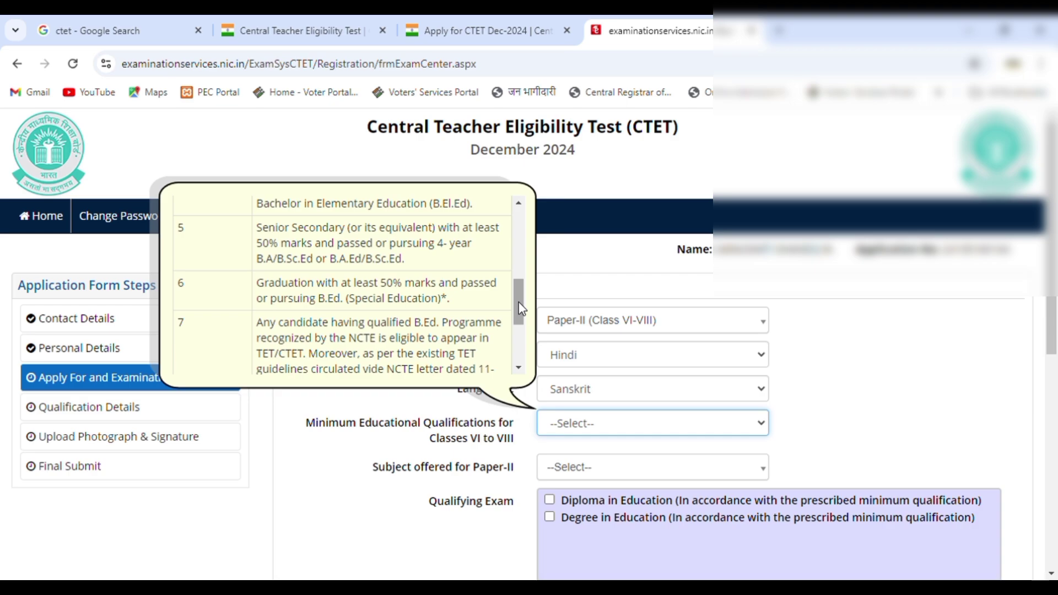
pyautogui.moveTo(519, 303); pyautogui.dragTo(522, 315)
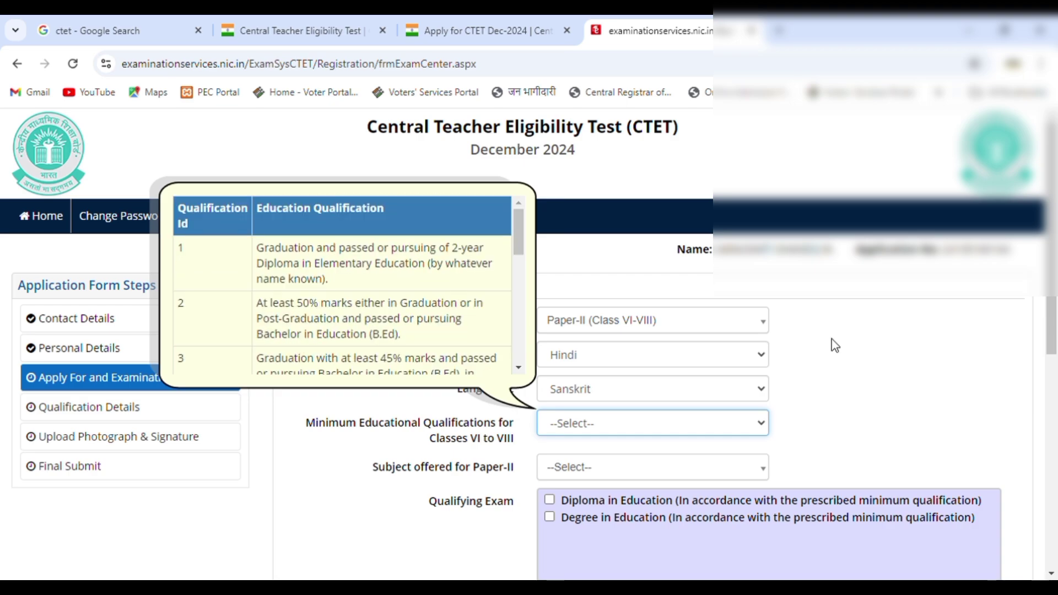
# - Choose qualification 2 as the minimum educational qualification
pyautogui.click(831, 337)
pyautogui.click(594, 425)
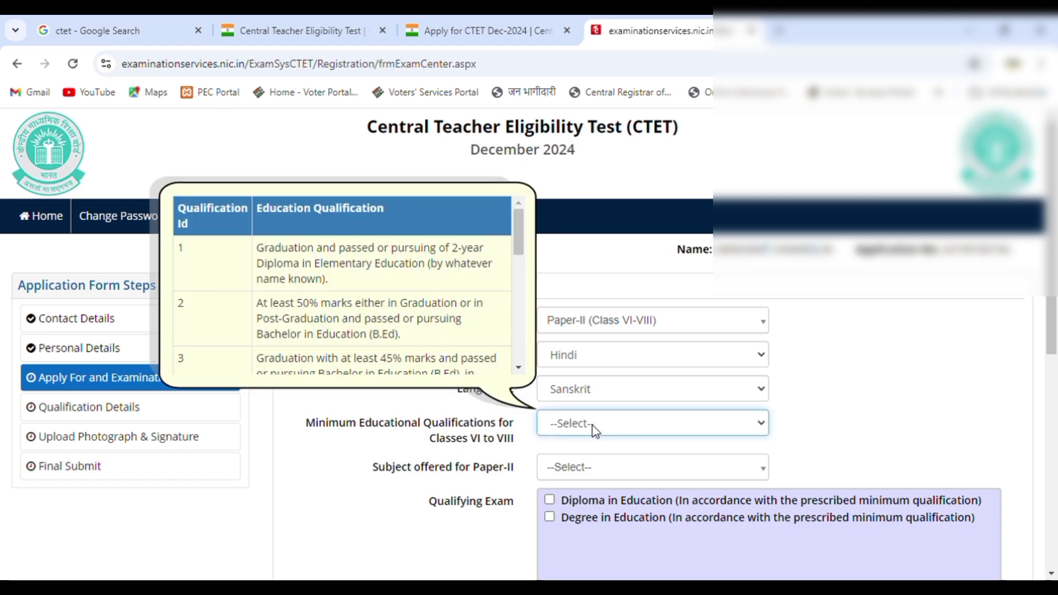
pyautogui.click(583, 273)
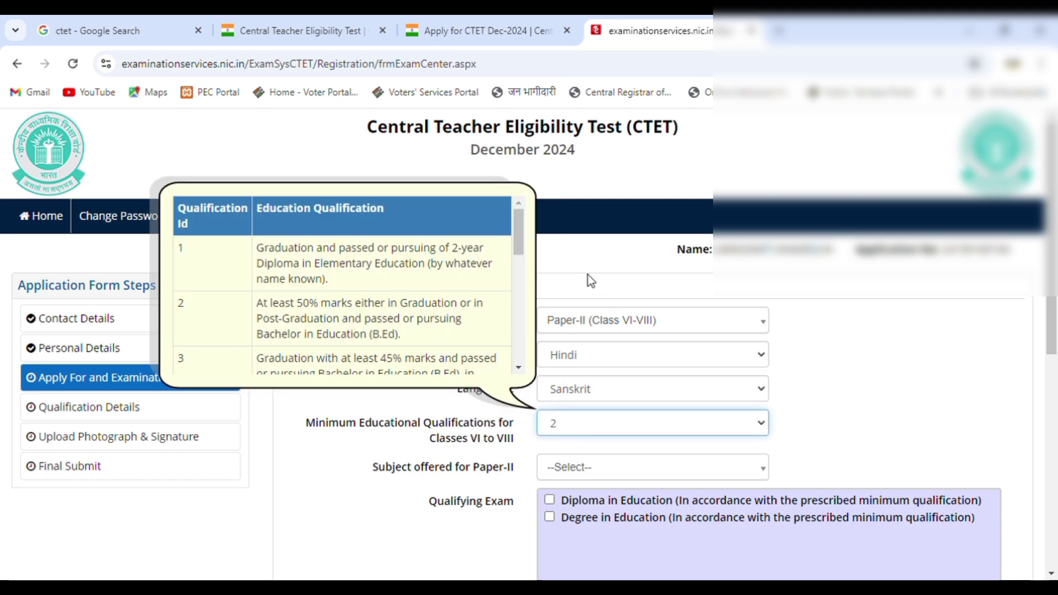
pyautogui.click(856, 363)
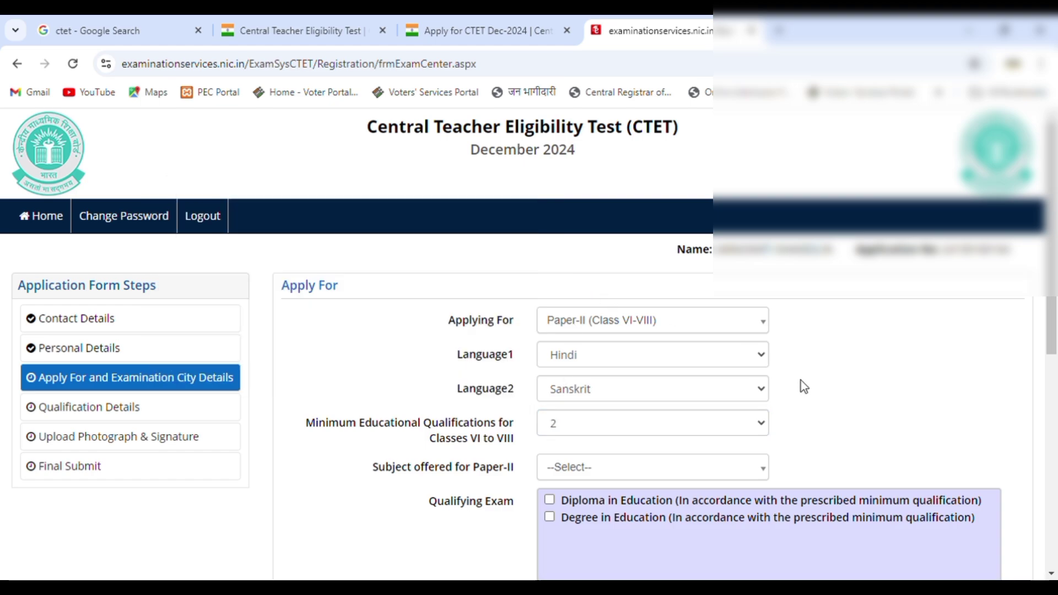
# - Choose Social Science as the Paper-II subject and tick Degree in Education as qualifying exam
pyautogui.click(627, 468)
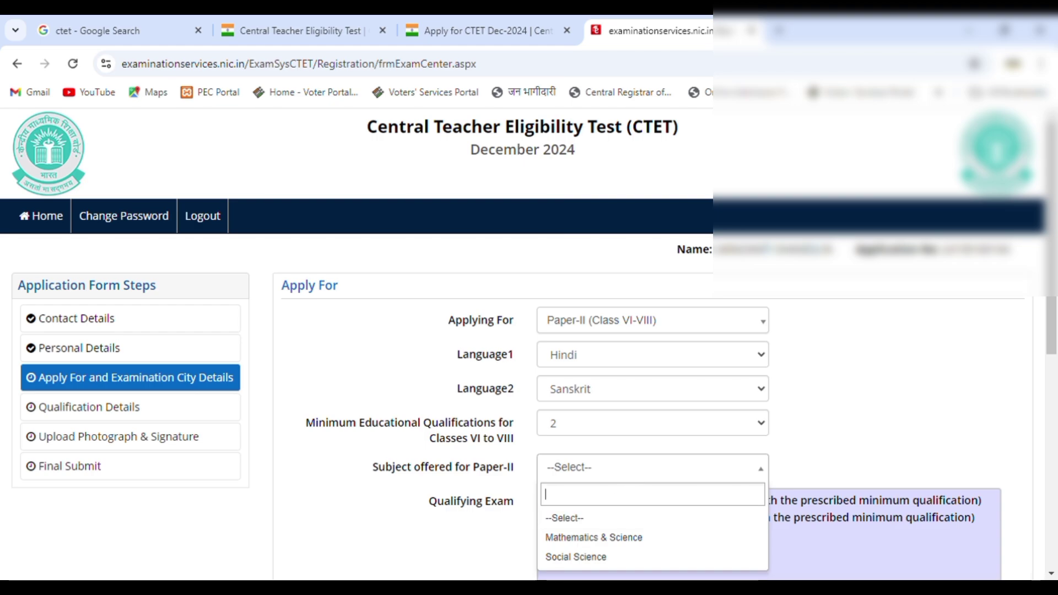
pyautogui.click(598, 558)
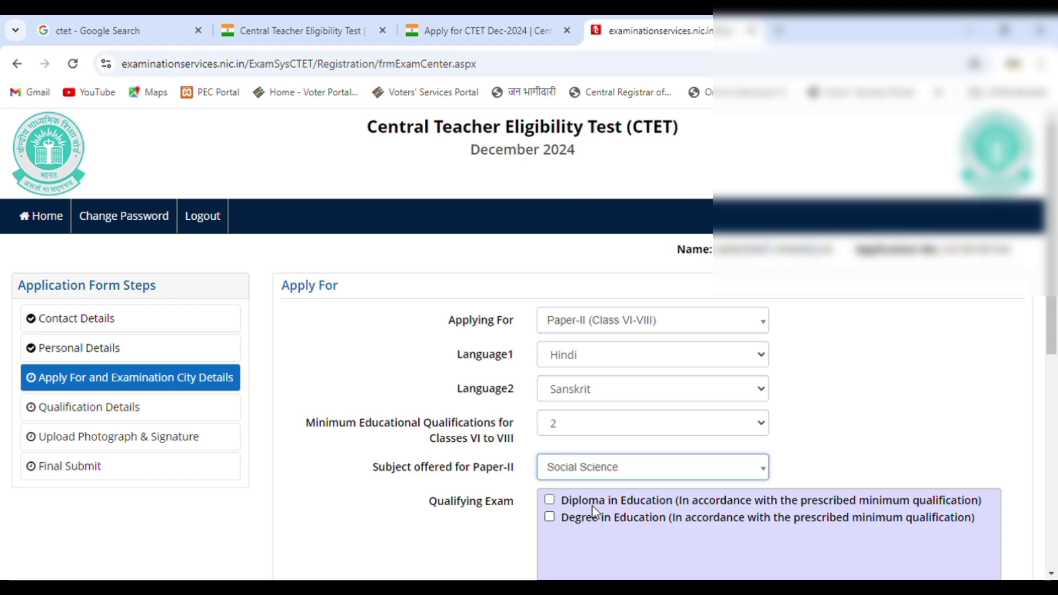
pyautogui.click(550, 517)
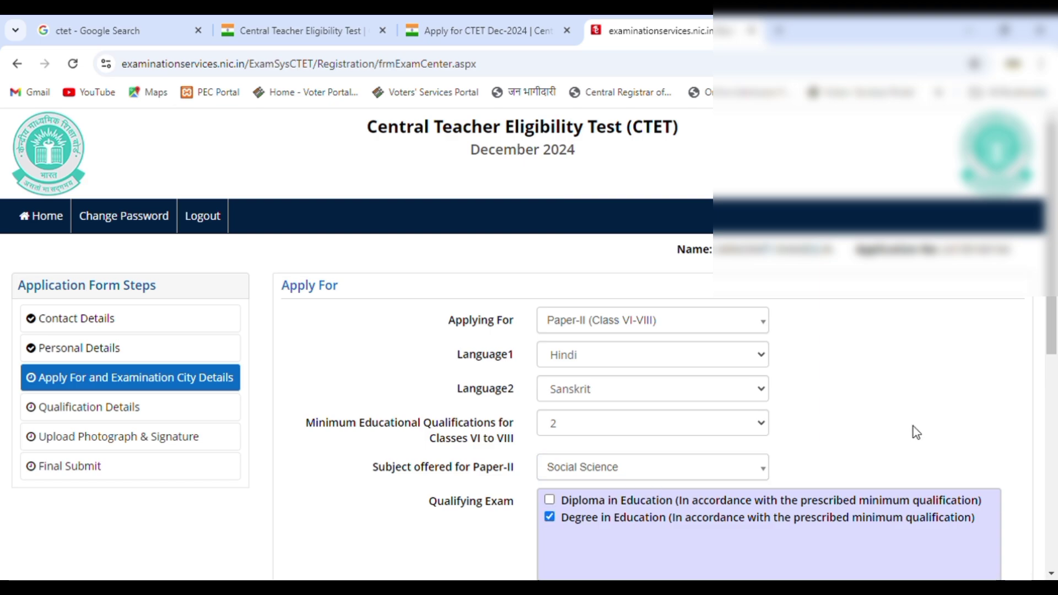
pyautogui.scroll(-4, 929, 420)
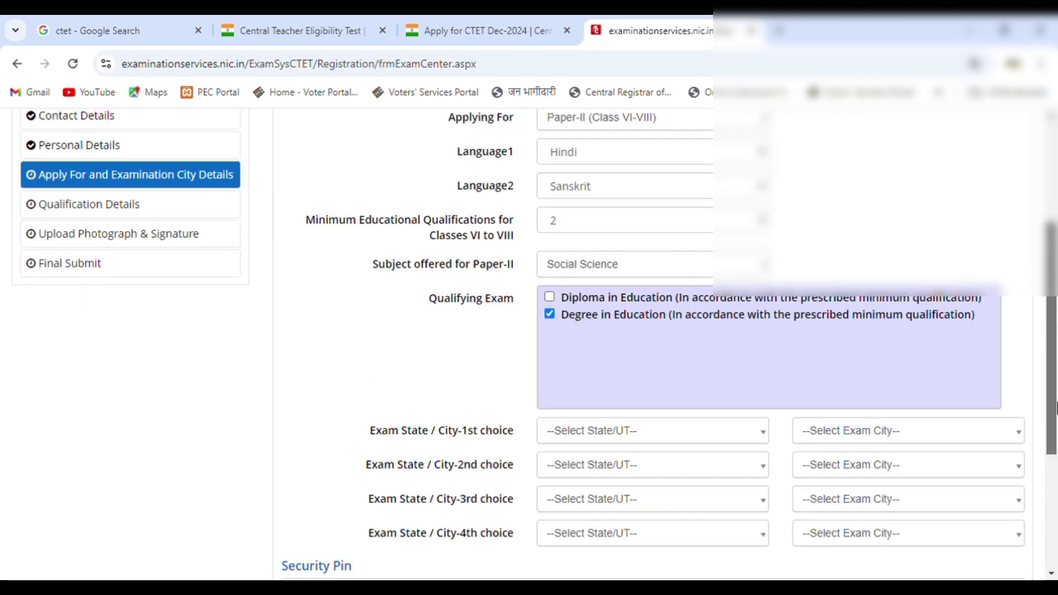
# - Set exam state choices to CHHATTISGARH with cities, and BHOPAL as fourth-choice city
pyautogui.moveTo(1056, 424); pyautogui.dragTo(1057, 487)
pyautogui.click(636, 279)
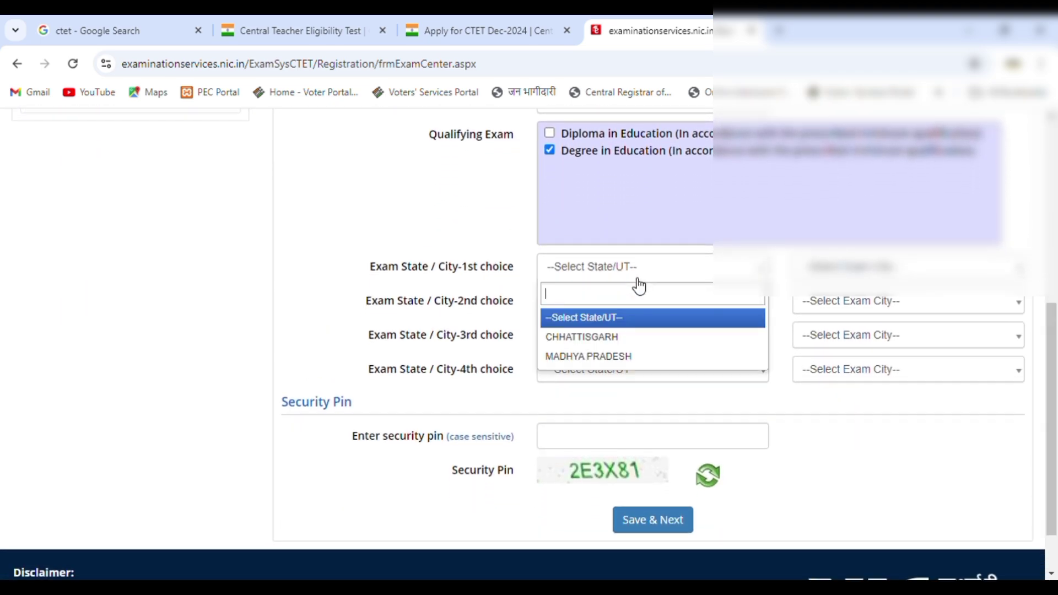
pyautogui.click(609, 337)
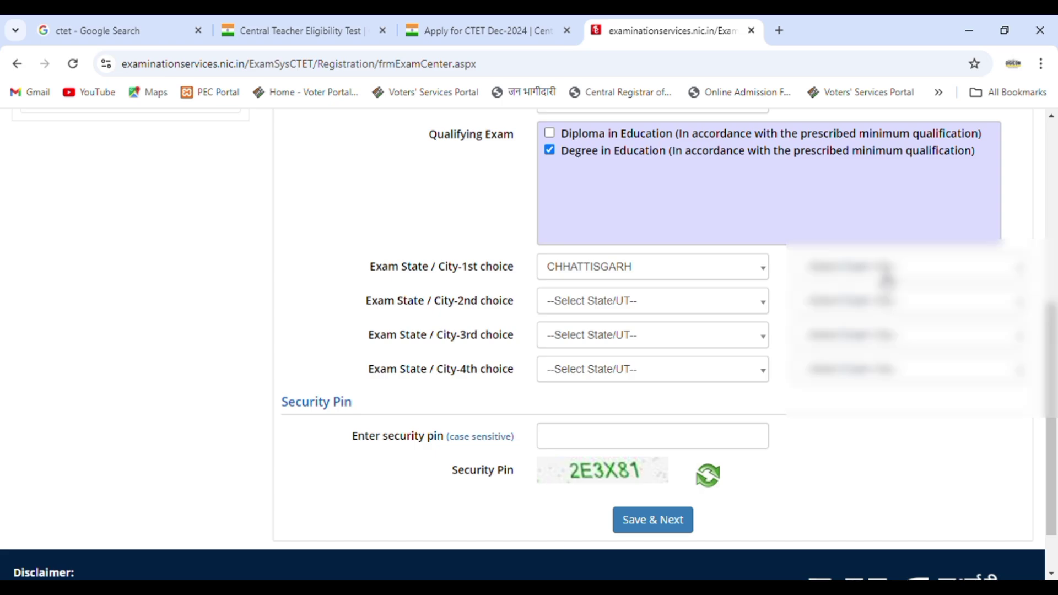
pyautogui.click(885, 272)
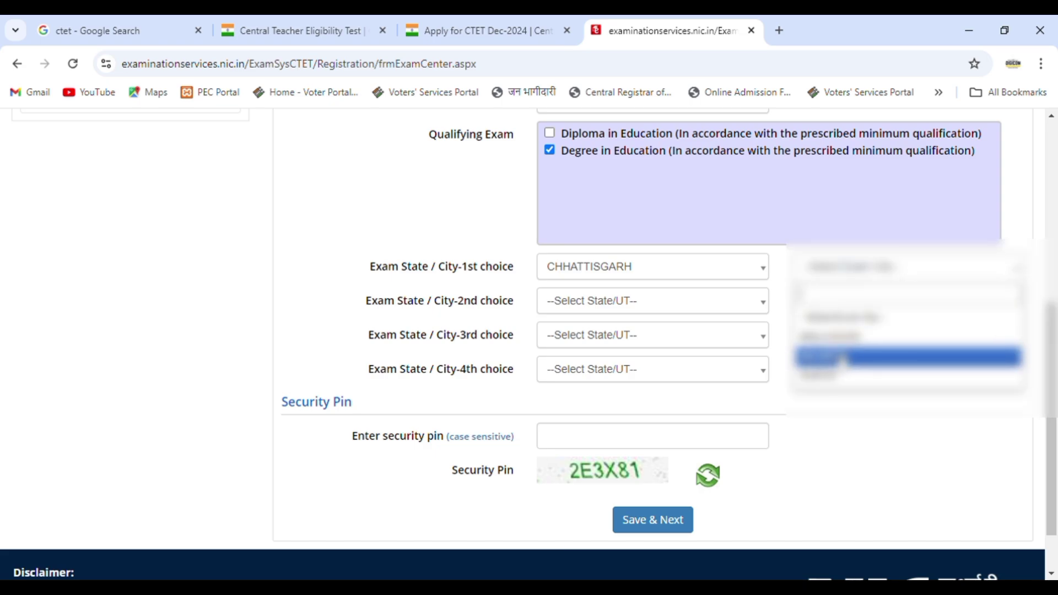
pyautogui.click(838, 357)
pyautogui.click(555, 300)
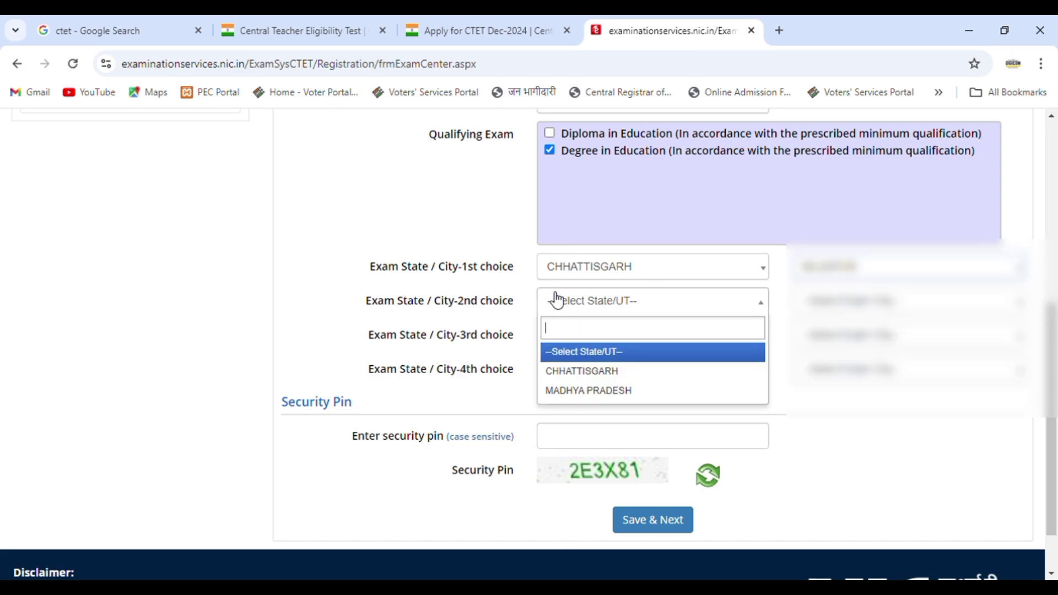
pyautogui.click(559, 373)
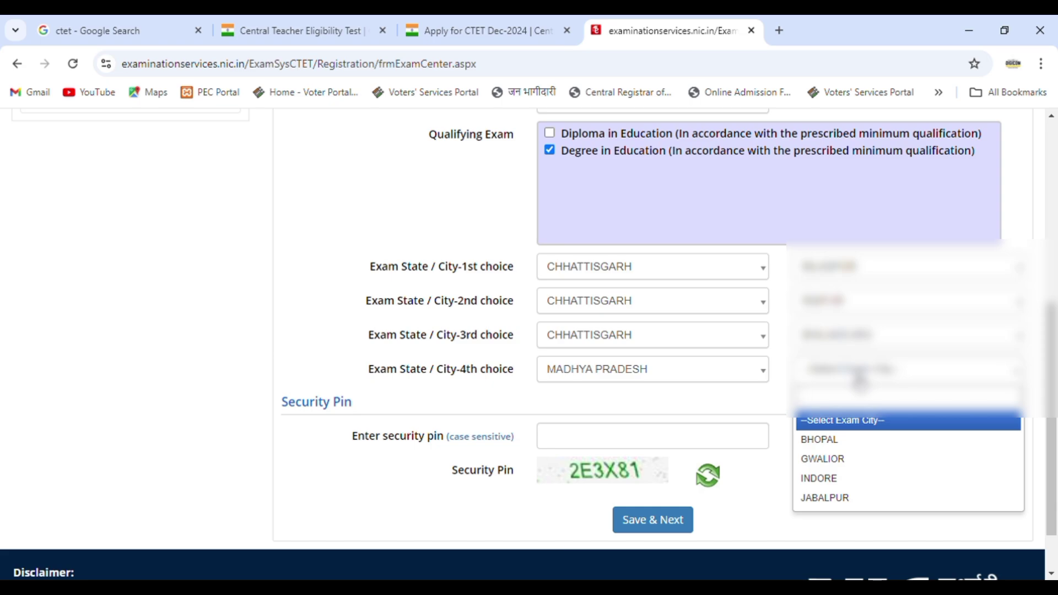
pyautogui.click(841, 444)
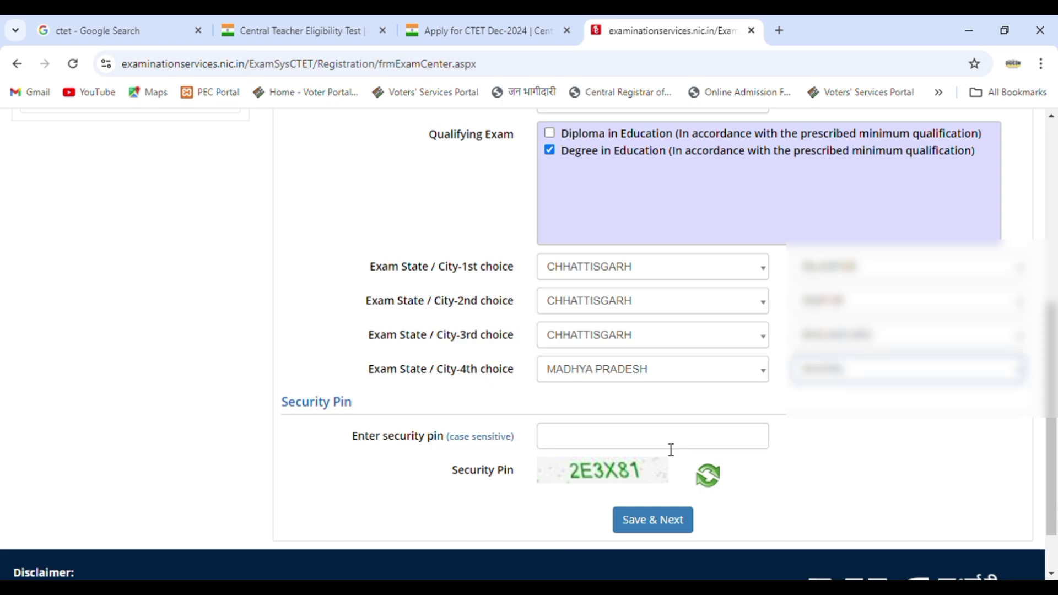
# - Enter the security pin and save the exam city section, confirming with Yes
pyautogui.click(670, 448)
pyautogui.write('2E3X')
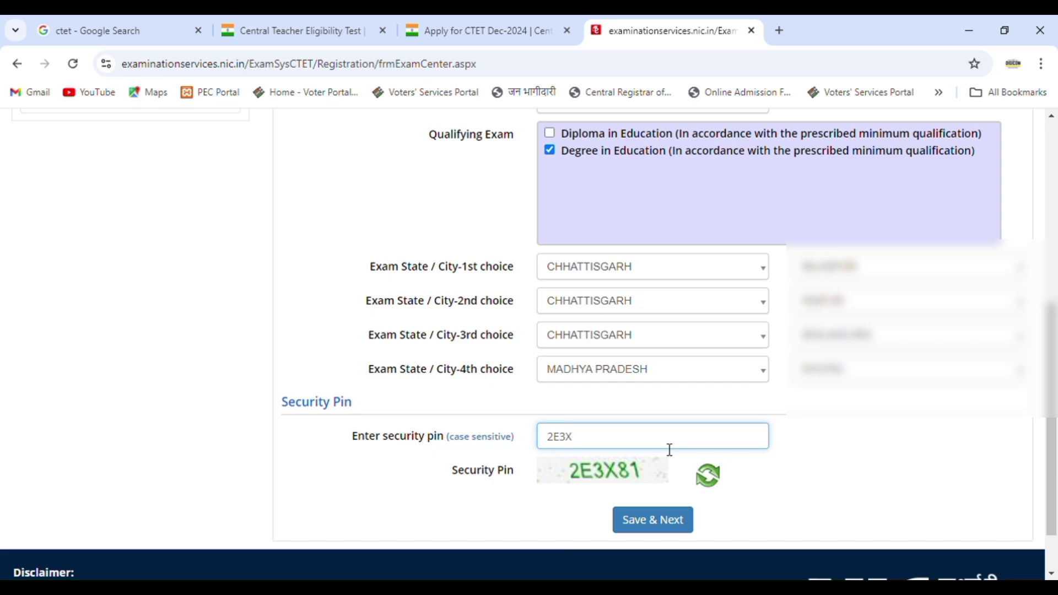
pyautogui.write('81')
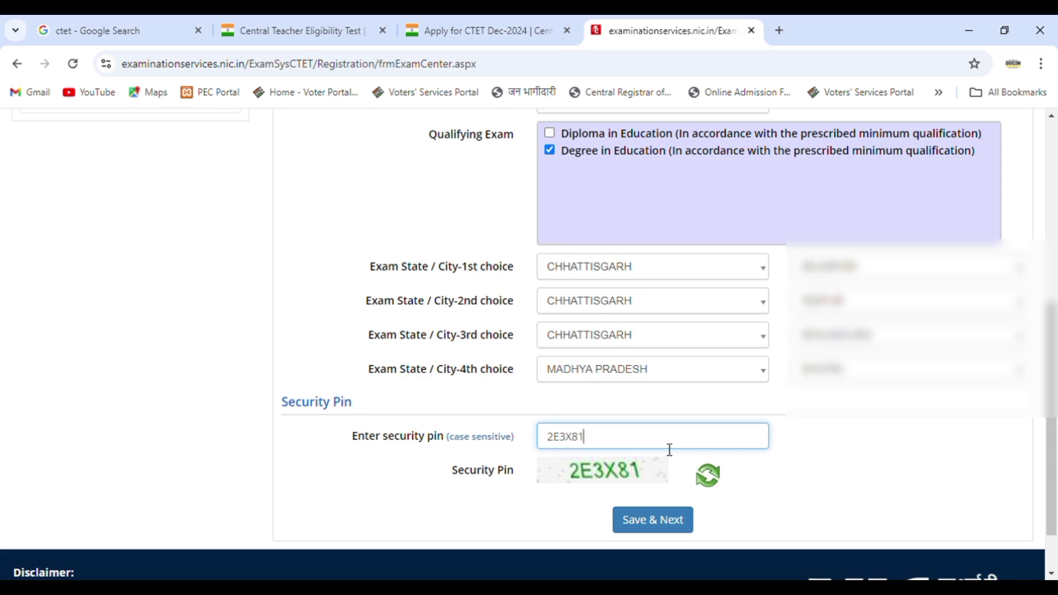
pyautogui.click(666, 519)
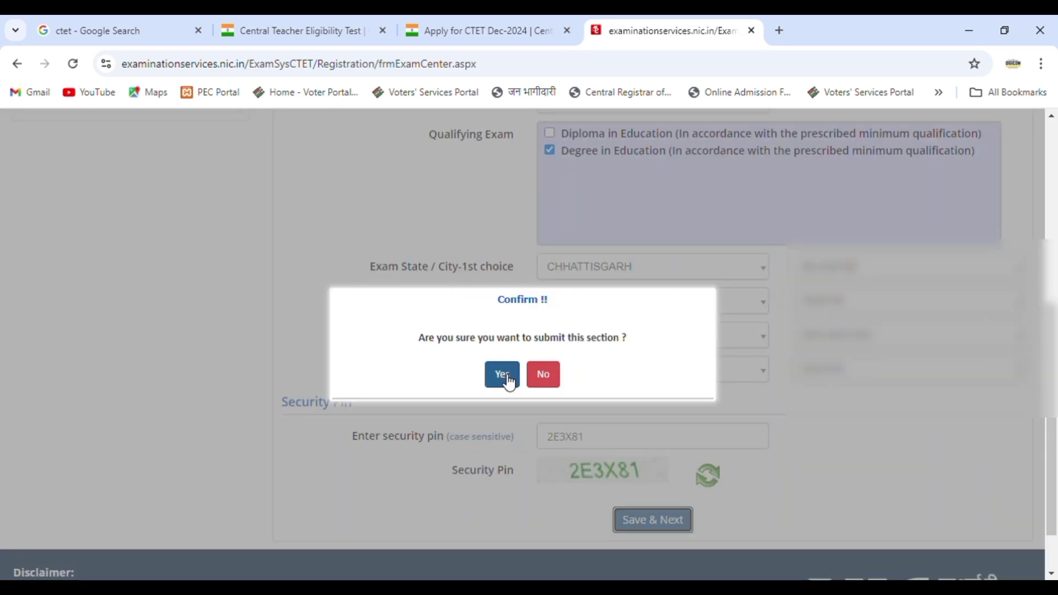
pyautogui.click(503, 377)
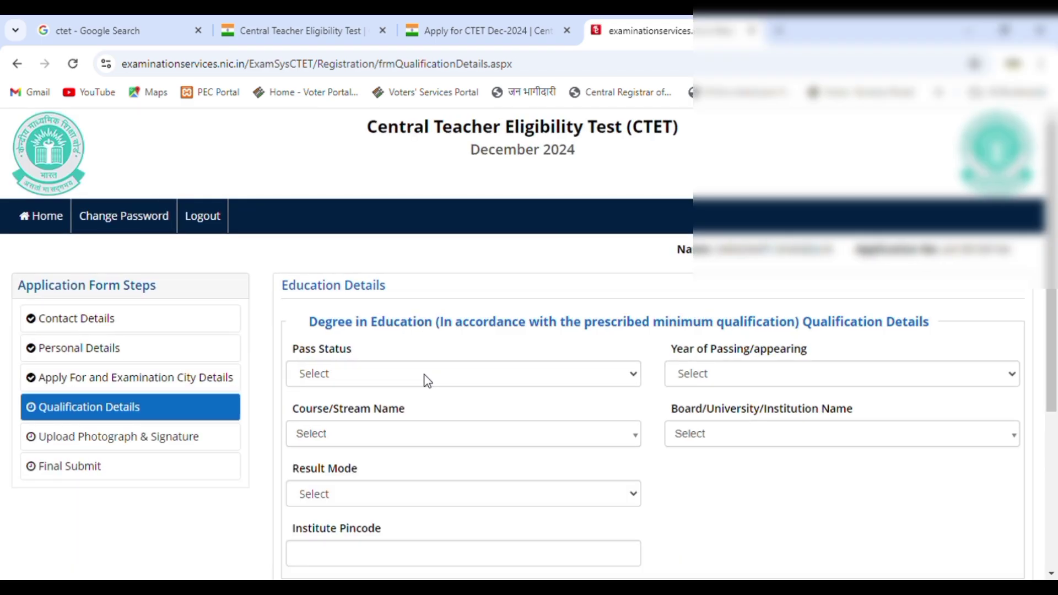
# - Set pass status to Passed, year of passing 2018, and course Education/Elementry Education
pyautogui.click(428, 380)
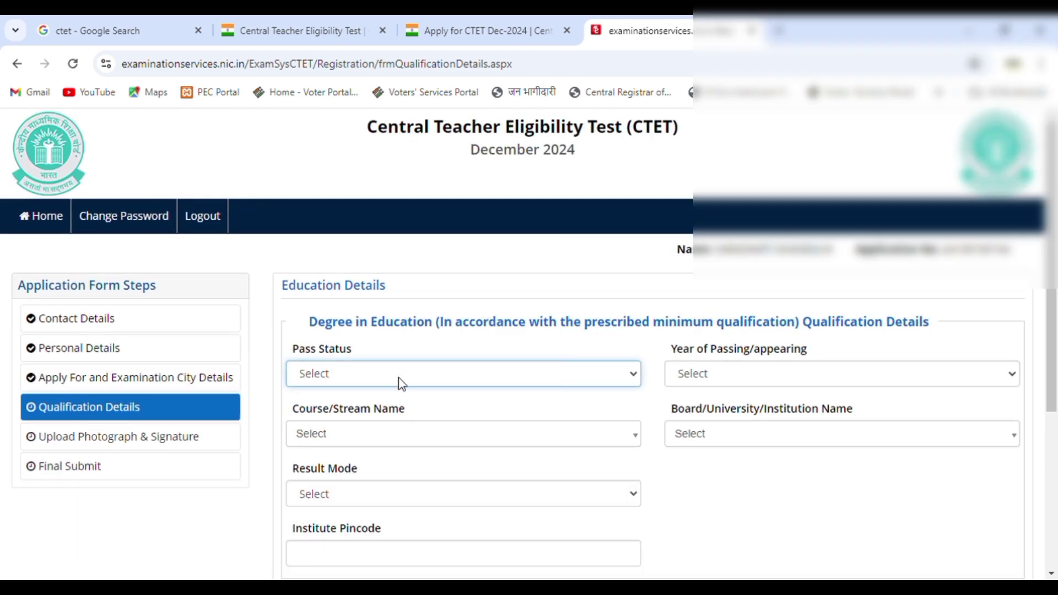
pyautogui.press('Down')
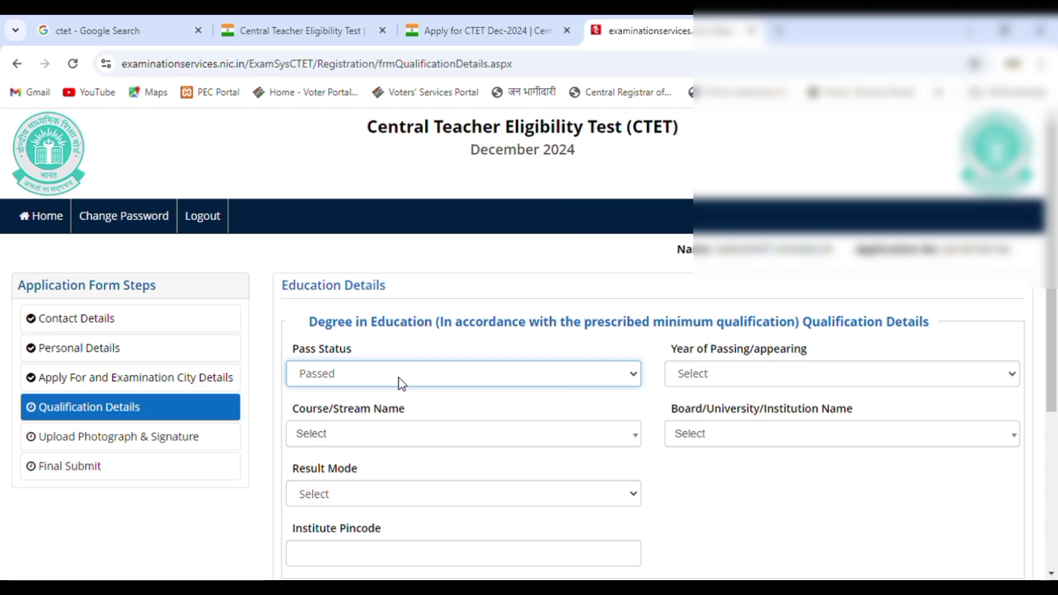
pyautogui.click(744, 385)
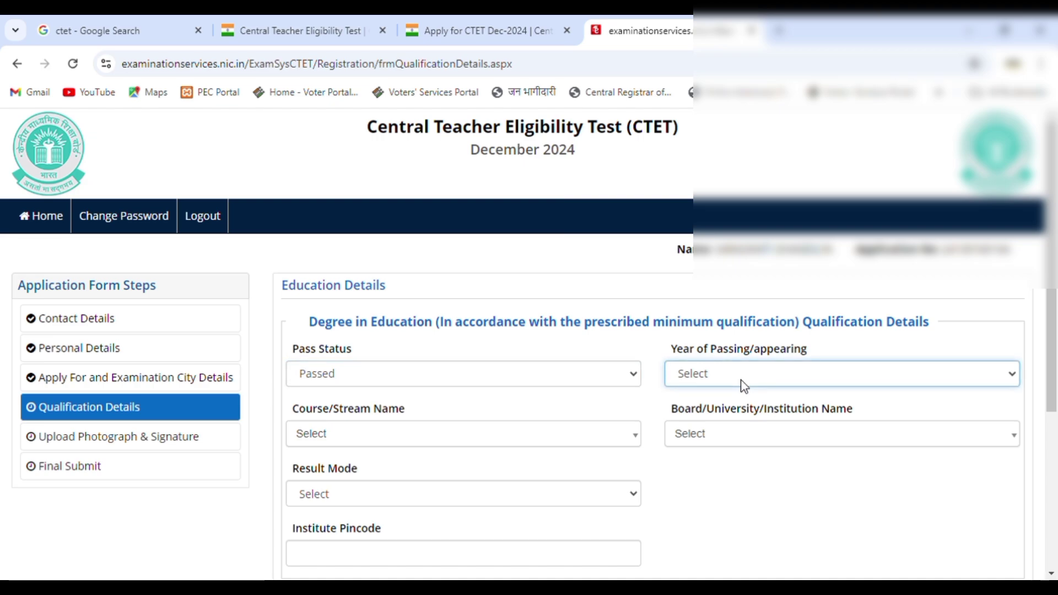
pyautogui.click(710, 375)
pyautogui.write('2')
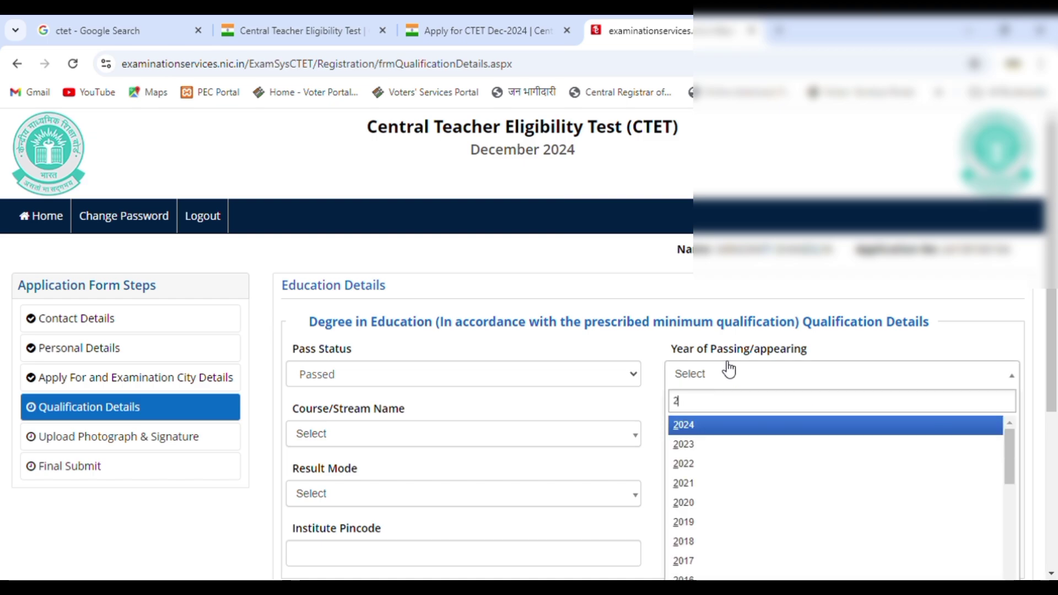
pyautogui.write('018')
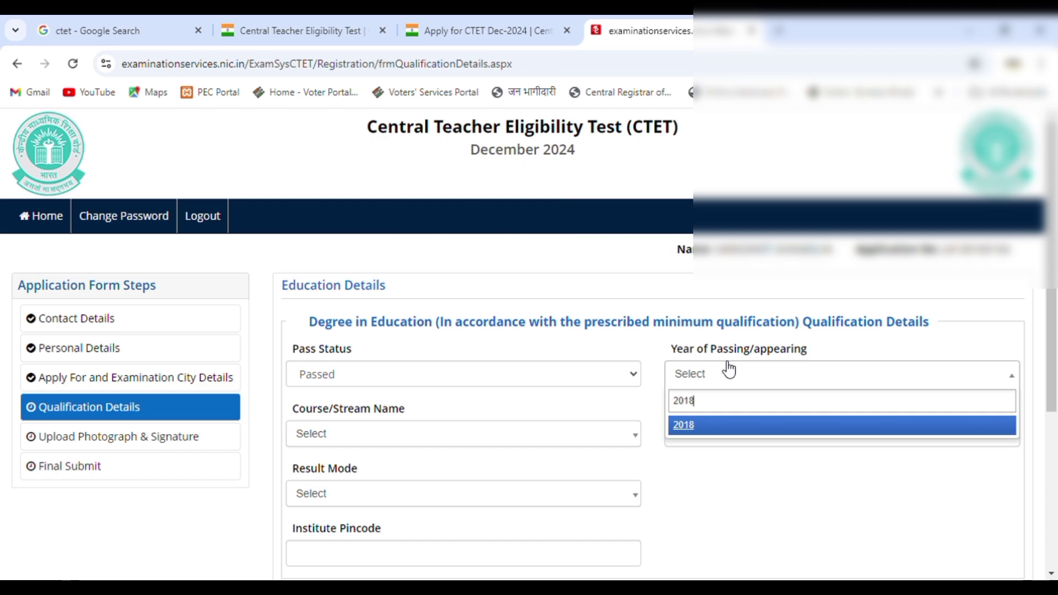
pyautogui.click(698, 432)
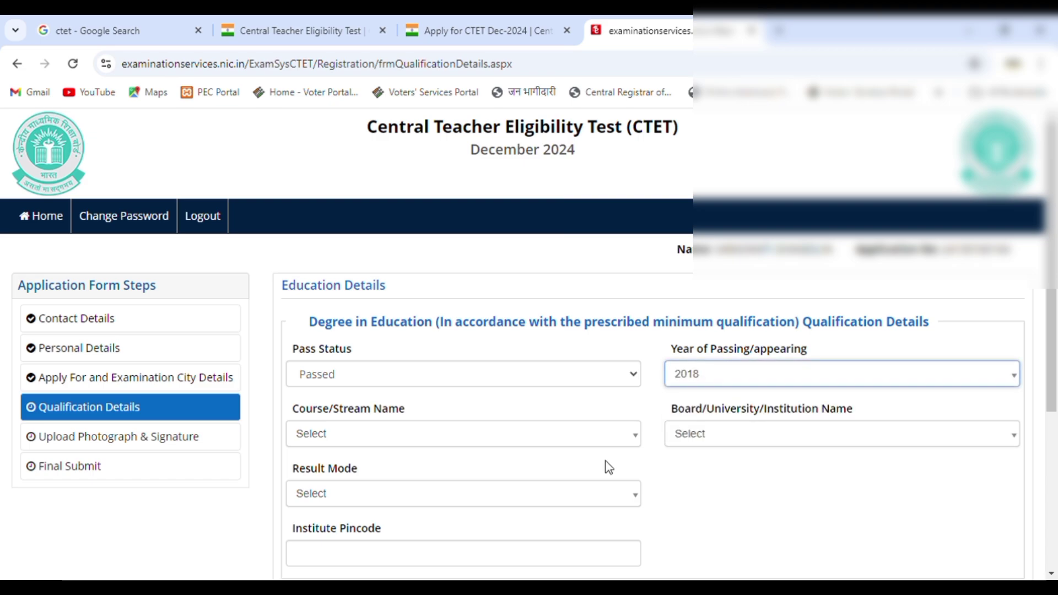
pyautogui.click(597, 440)
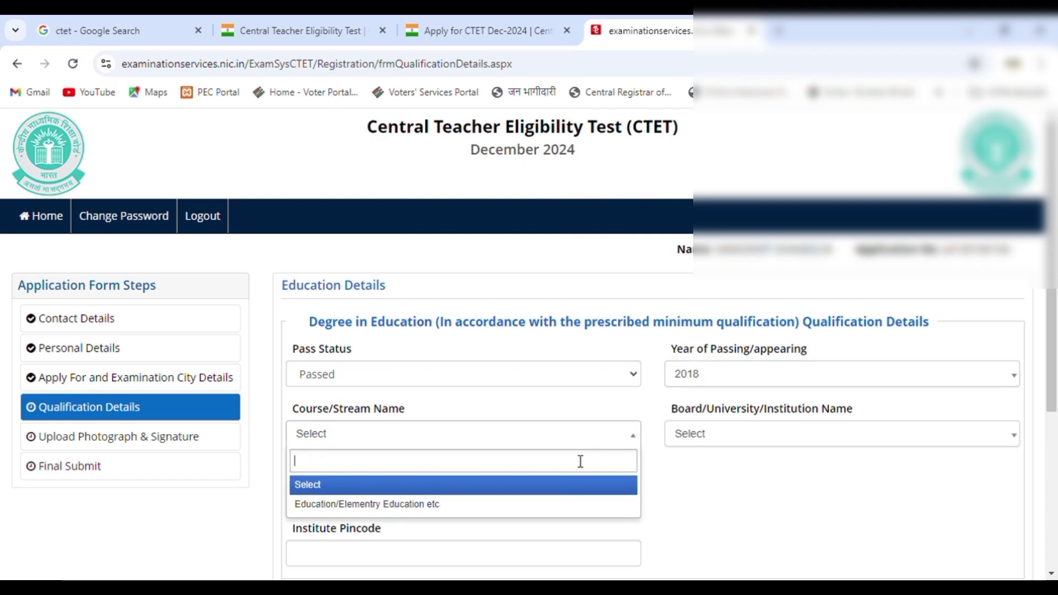
pyautogui.click(452, 512)
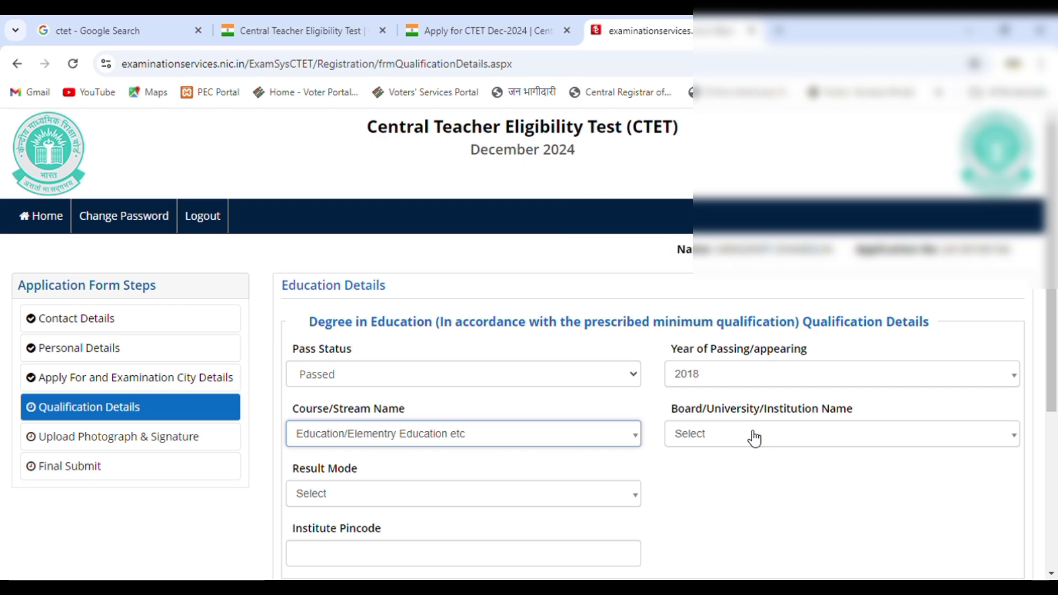
# - Fill in the board or university, marks percentage, and institute pincode 495001
pyautogui.click(725, 445)
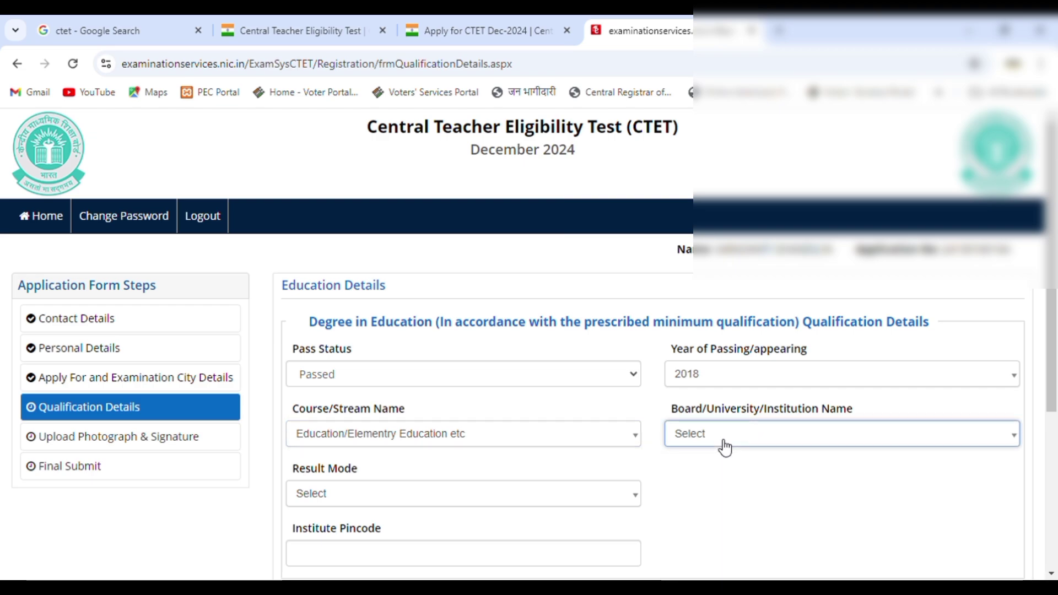
pyautogui.click(725, 447)
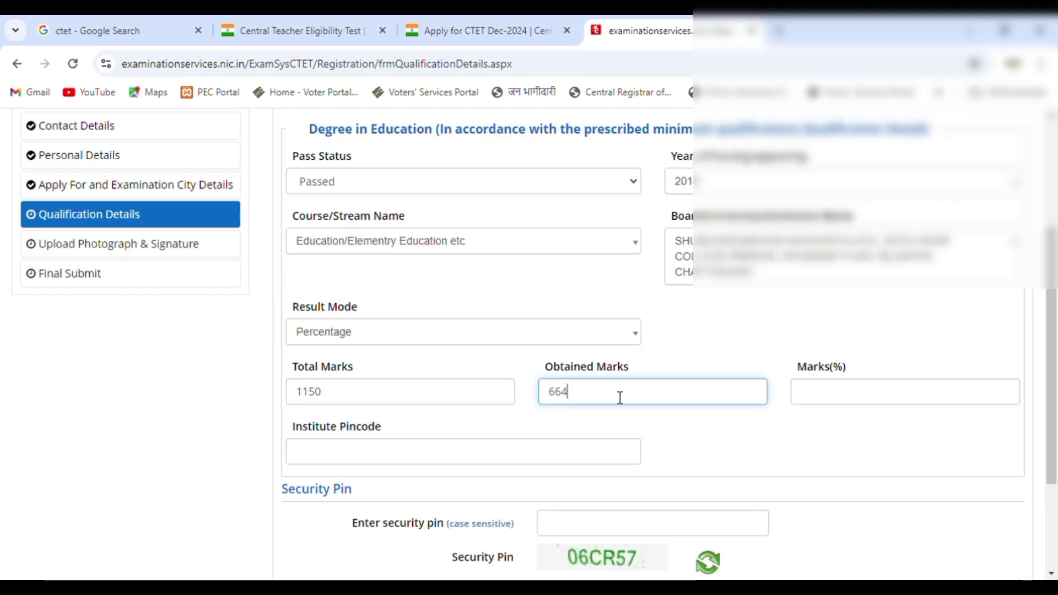
pyautogui.press('Tab')
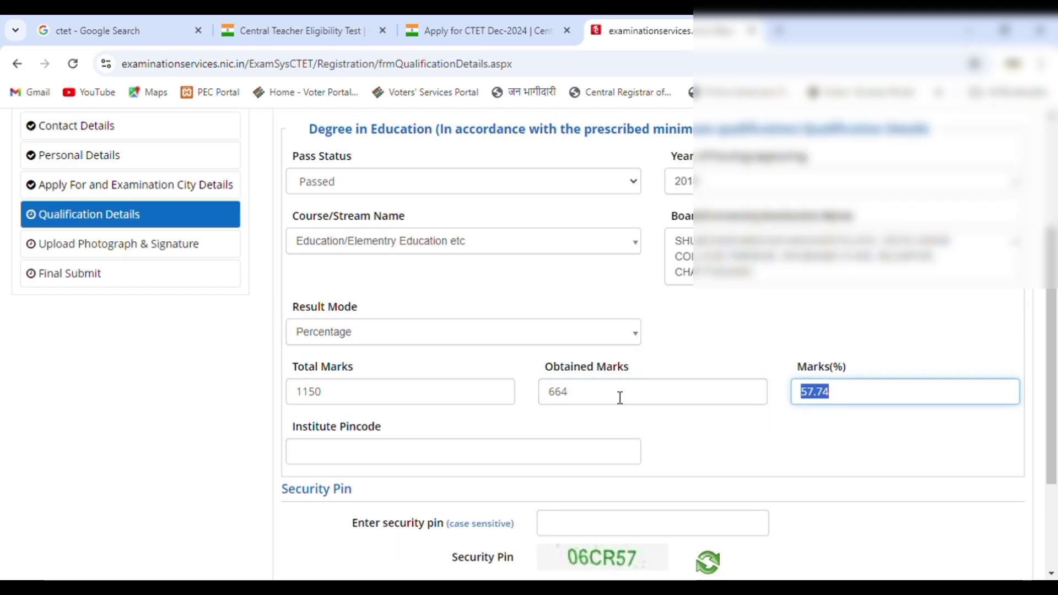
pyautogui.click(445, 465)
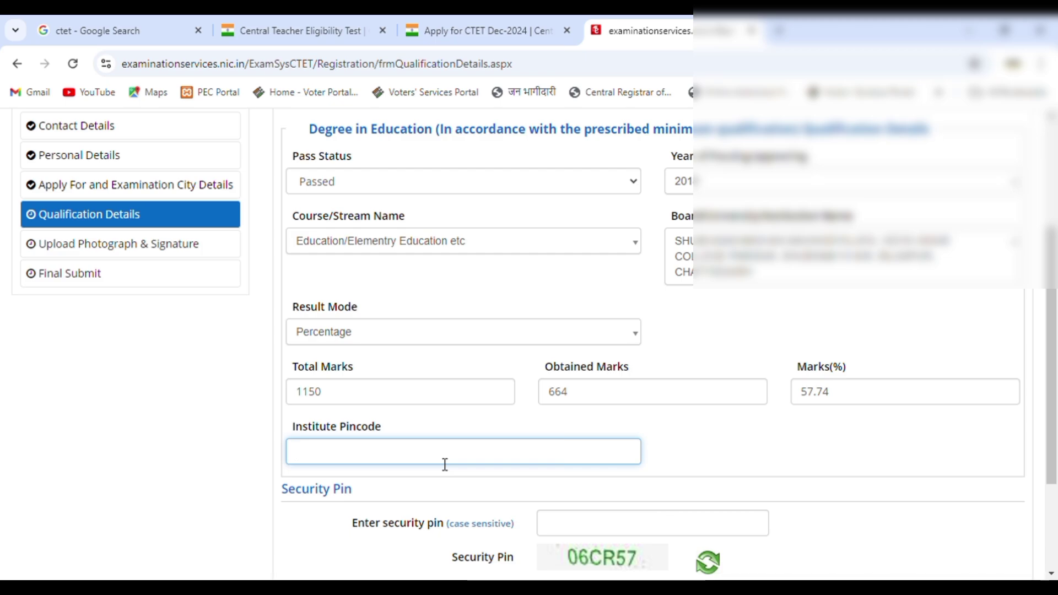
pyautogui.write('495001')
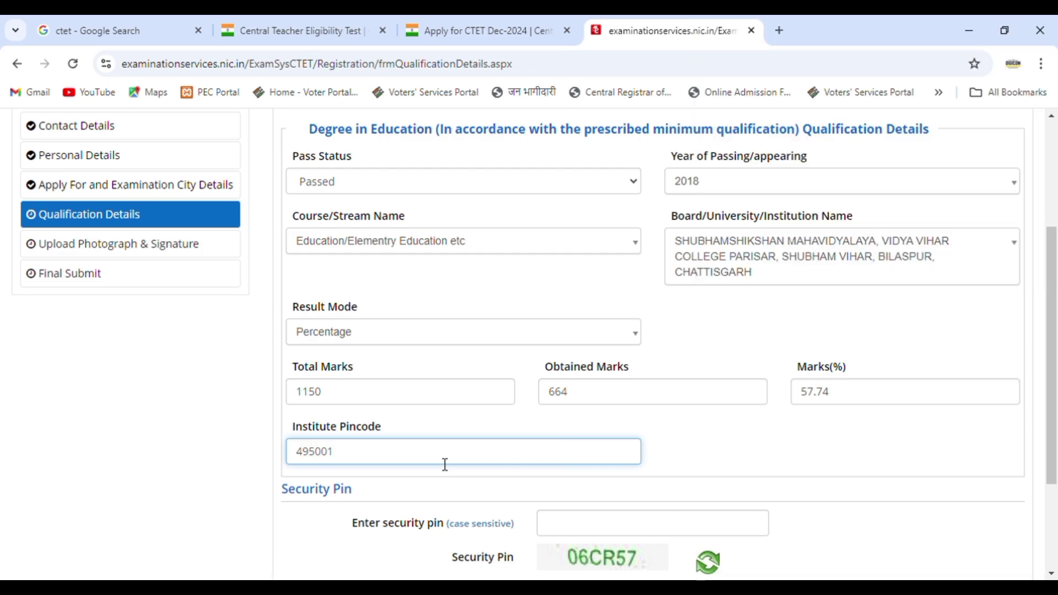
pyautogui.click(668, 453)
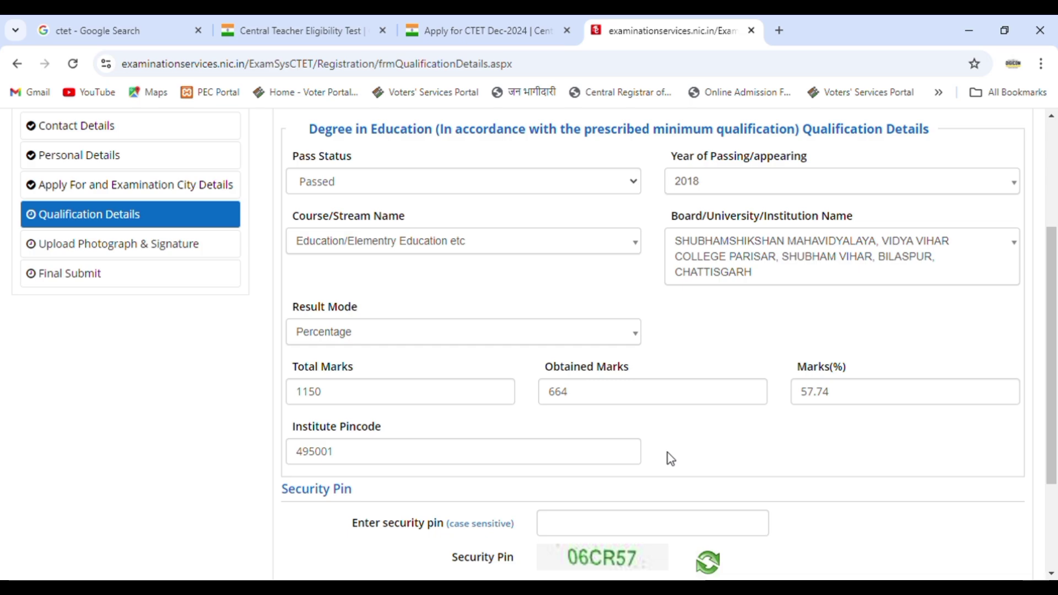
# - Enter the security pin and save the qualification section, confirming with Yes
pyautogui.click(618, 536)
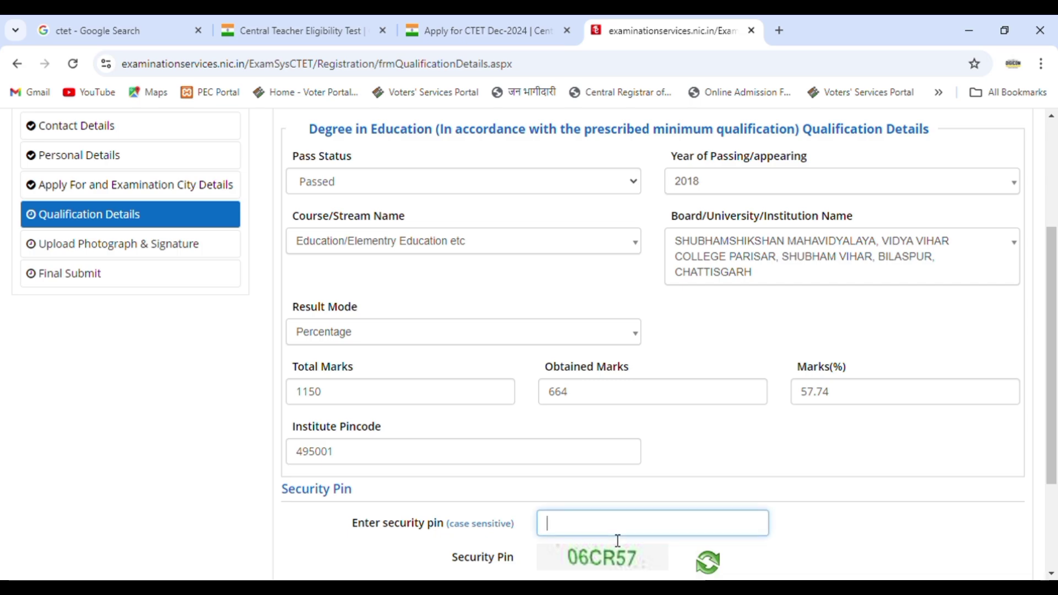
pyautogui.write('06CR57')
pyautogui.scroll(-3, 1055, 425)
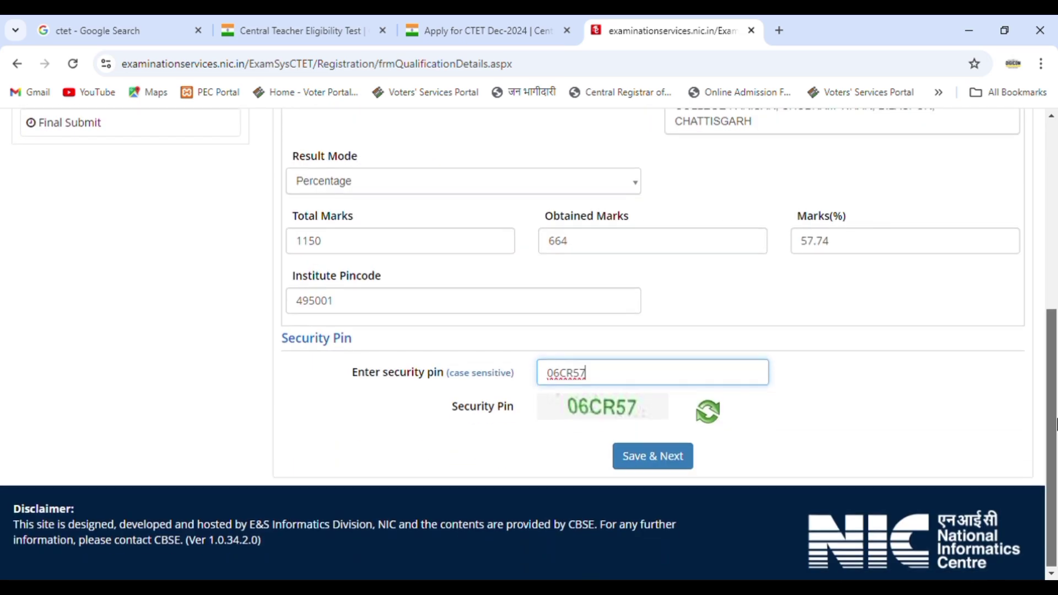
pyautogui.click(657, 456)
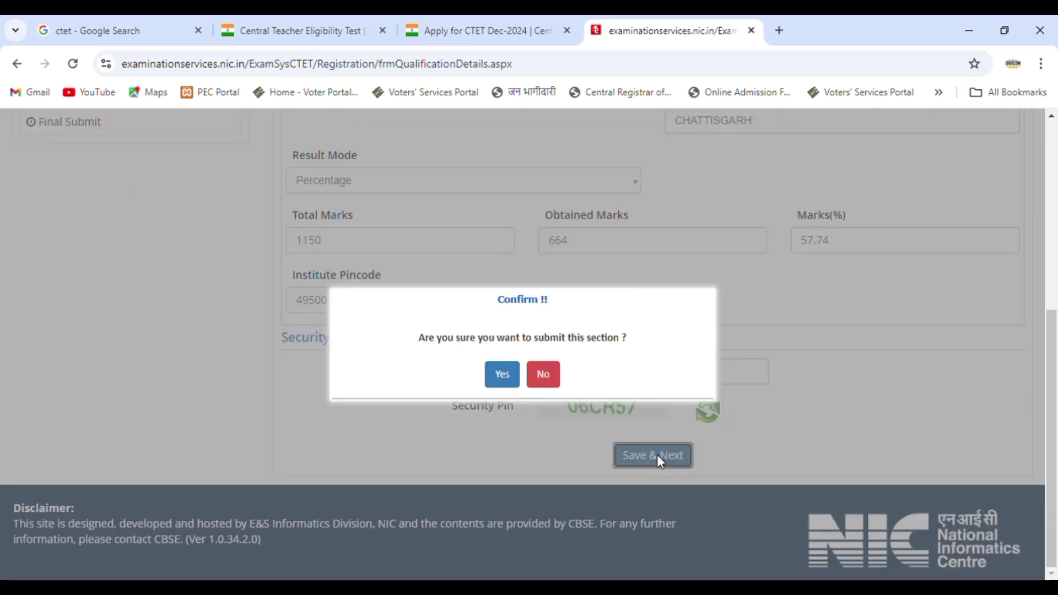
pyautogui.click(504, 376)
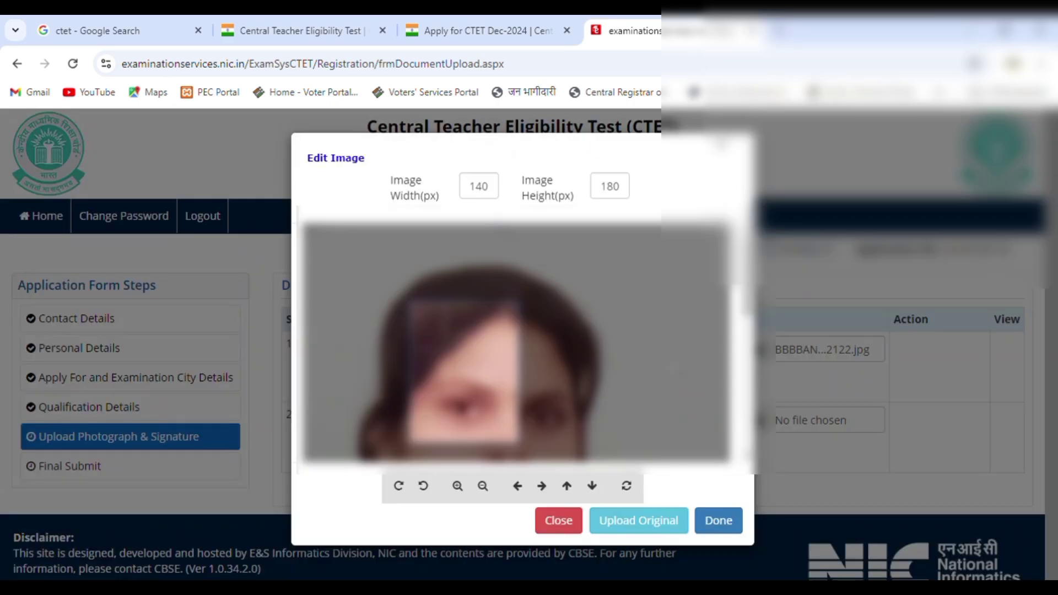
# - Upload the photograph uncropped
pyautogui.click(651, 520)
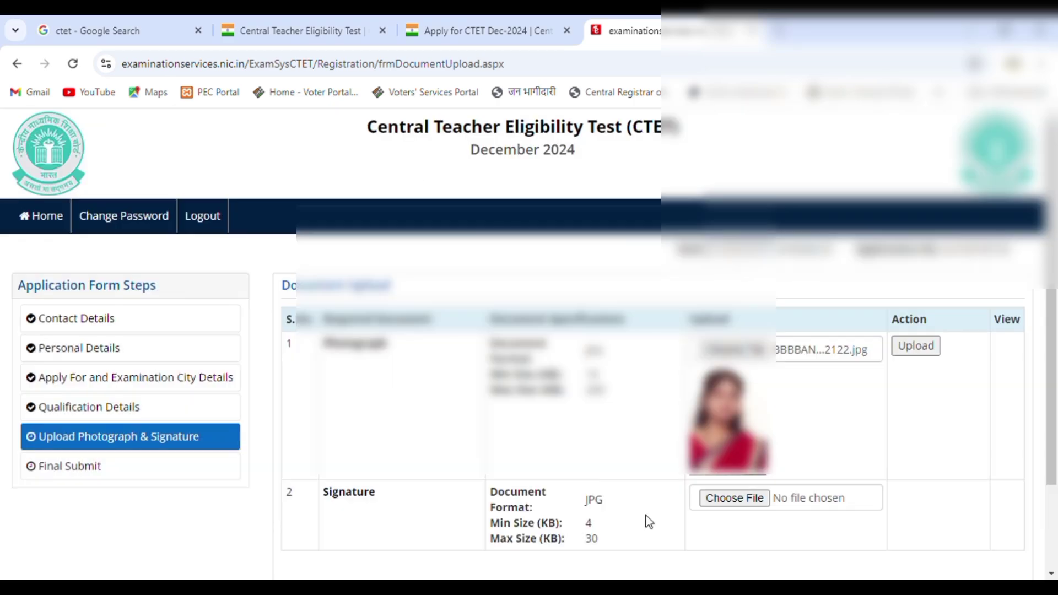
pyautogui.click(916, 347)
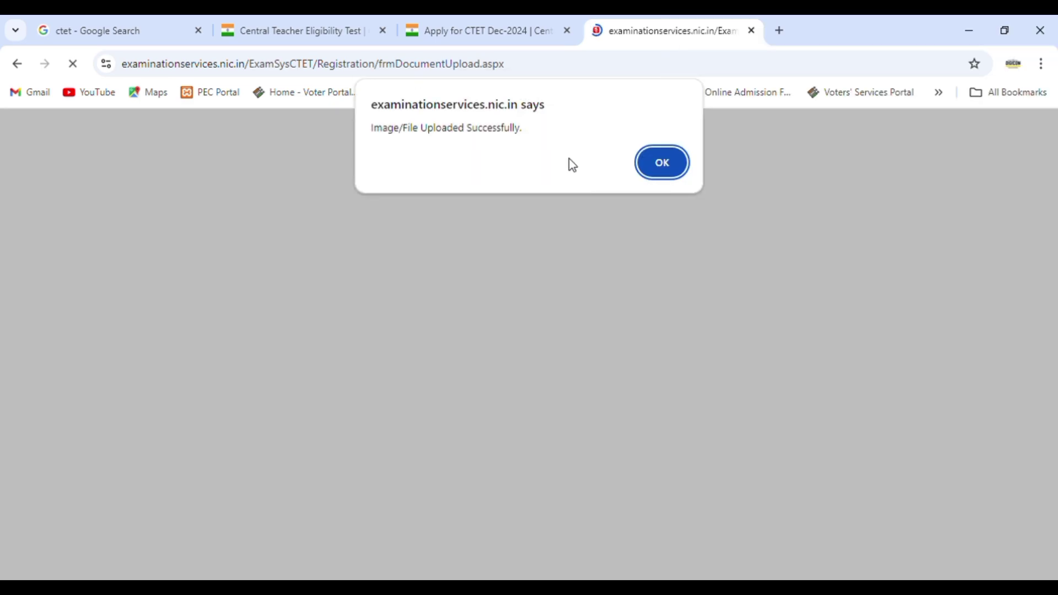
pyautogui.click(662, 173)
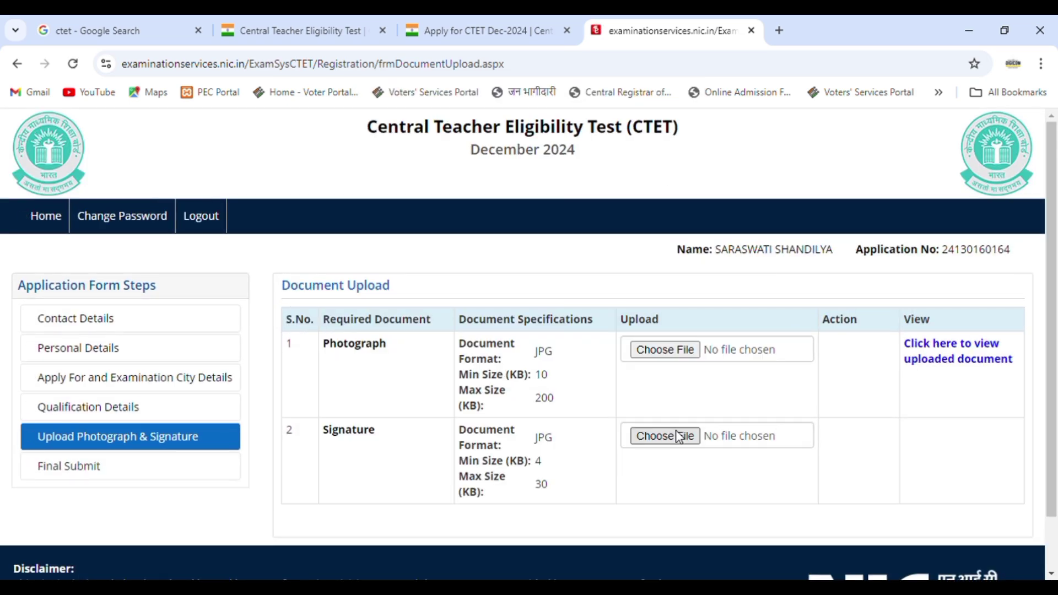
# - Select the signature image file and upload it uncropped
pyautogui.click(679, 437)
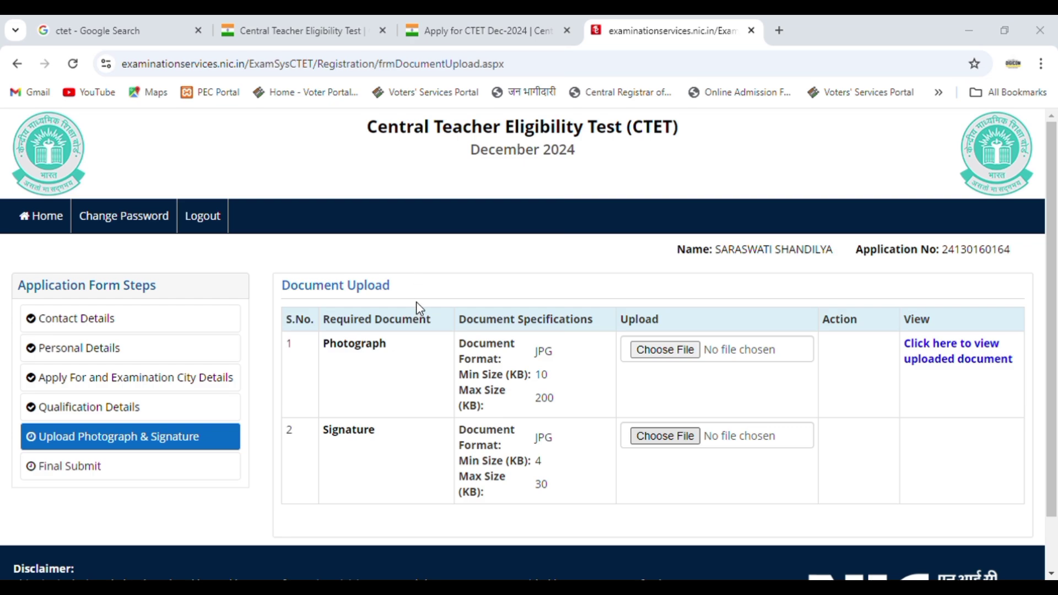
pyautogui.doubleClick(266, 233)
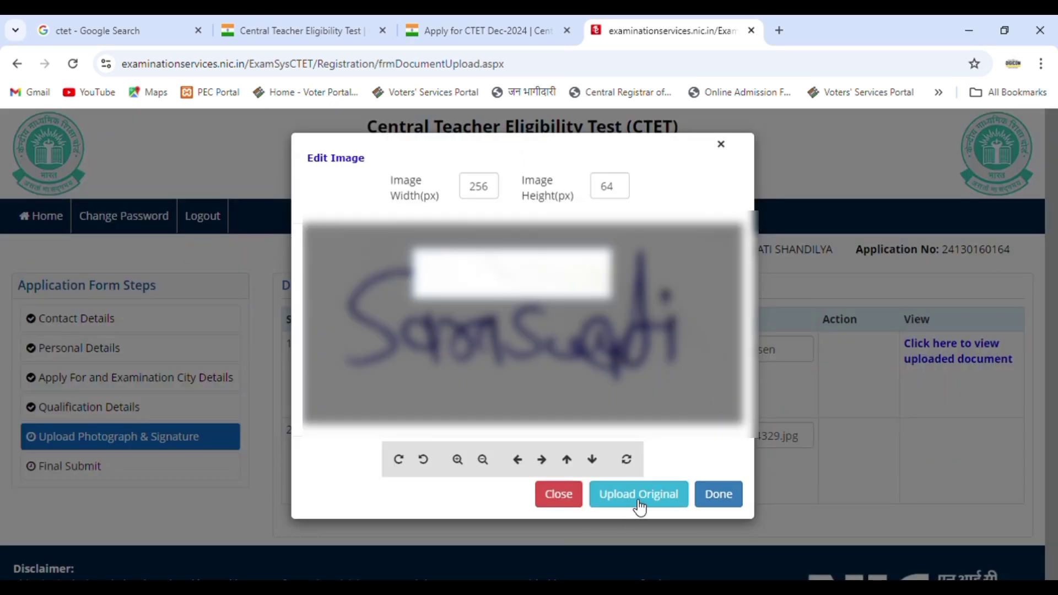
pyautogui.click(638, 501)
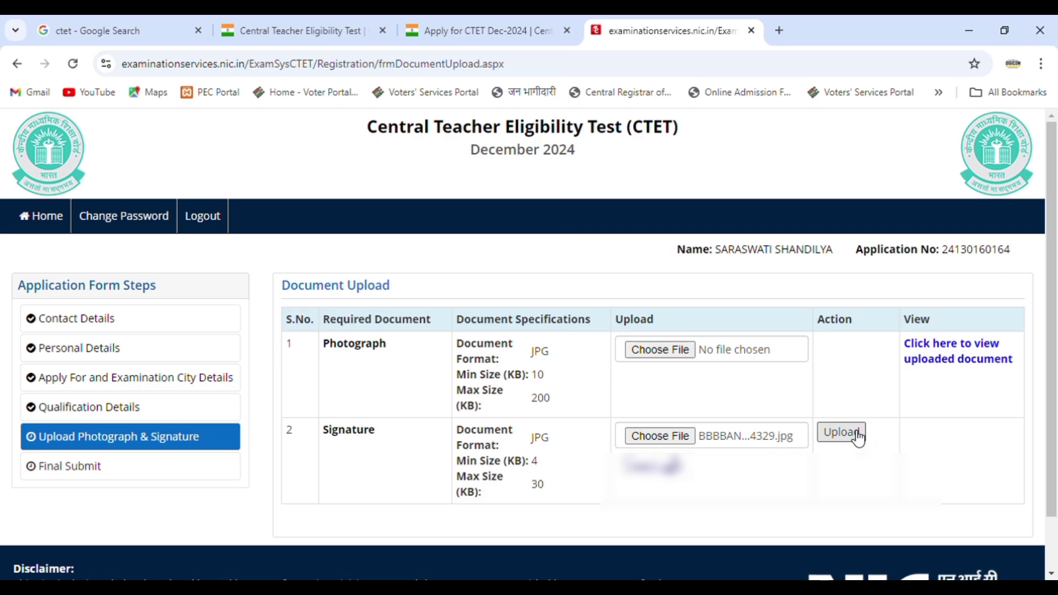
pyautogui.click(858, 434)
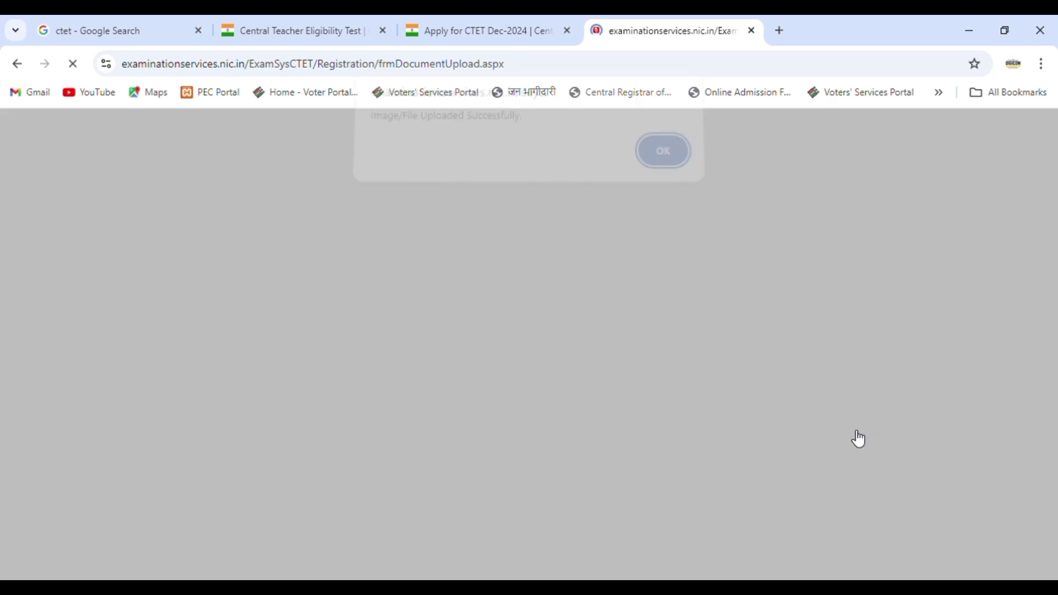
pyautogui.click(667, 162)
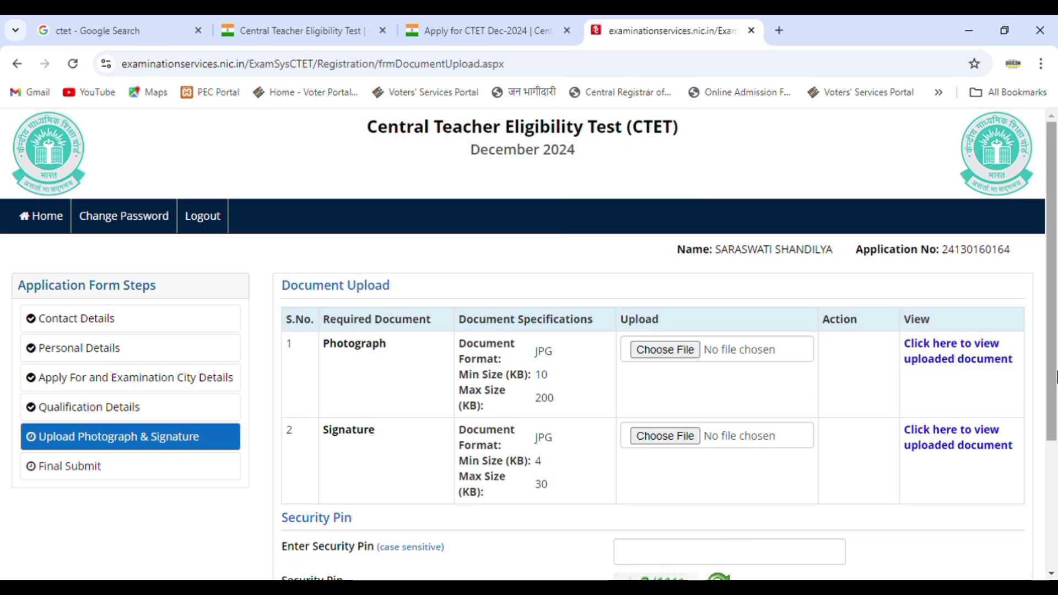
# - Enter the security pin and save the photograph and signature section, confirming submission
pyautogui.moveTo(1053, 375); pyautogui.dragTo(1057, 523)
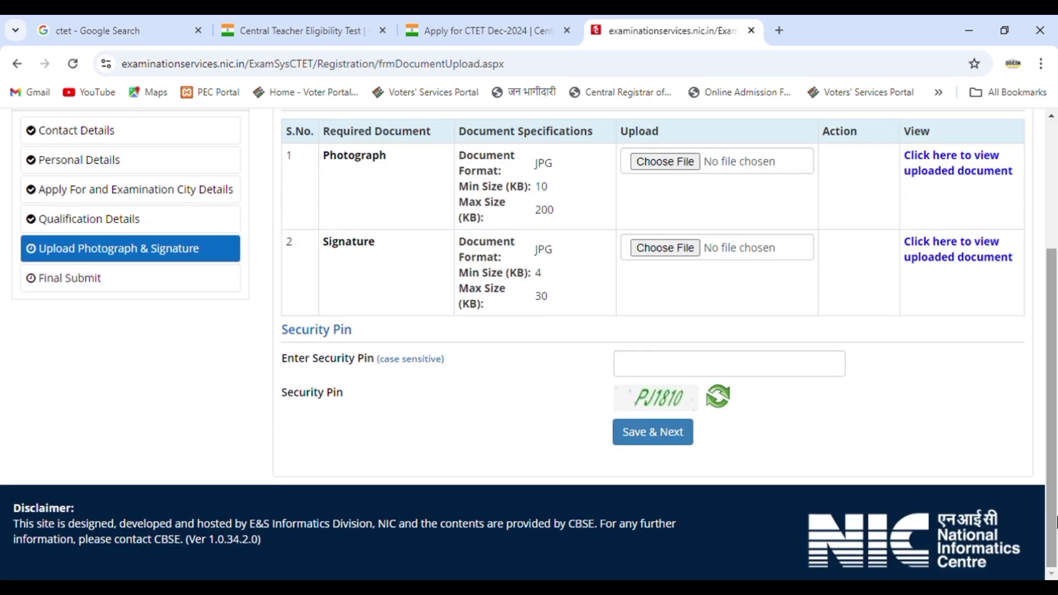
pyautogui.click(661, 372)
pyautogui.write('PJ')
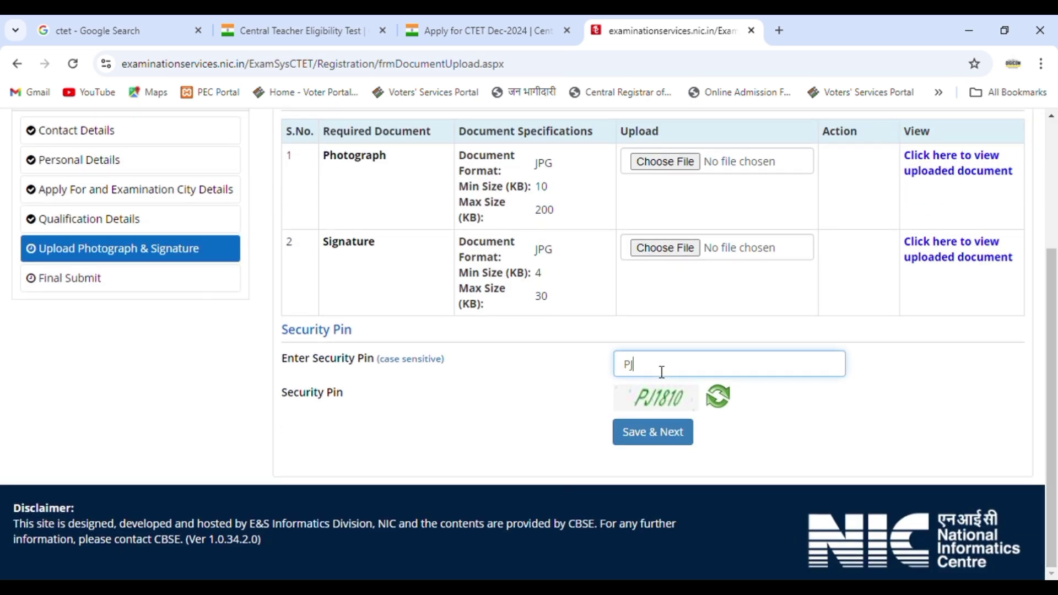
pyautogui.write('1810')
pyautogui.click(657, 433)
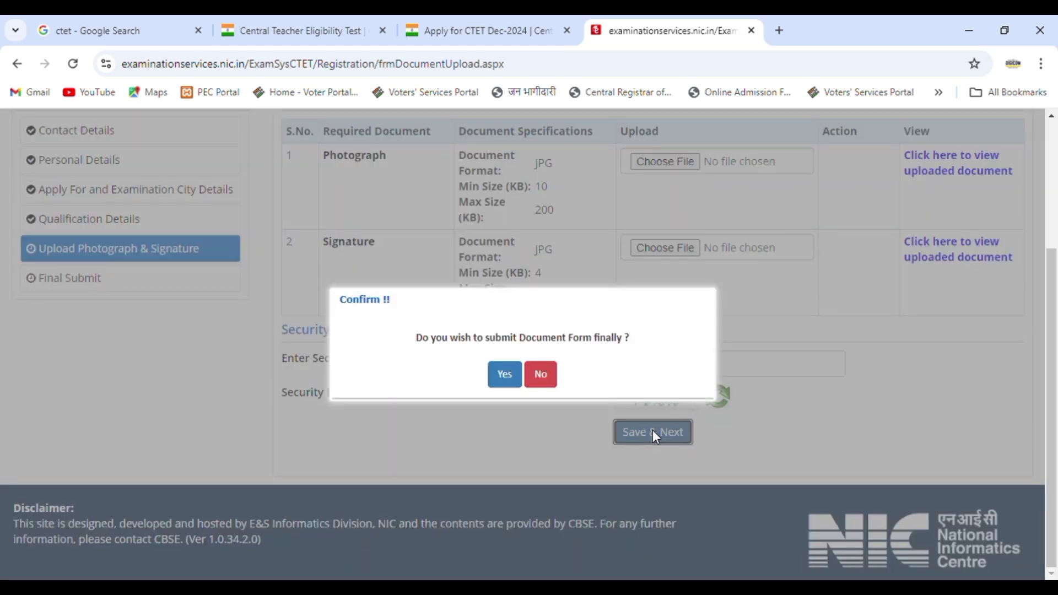
pyautogui.click(509, 377)
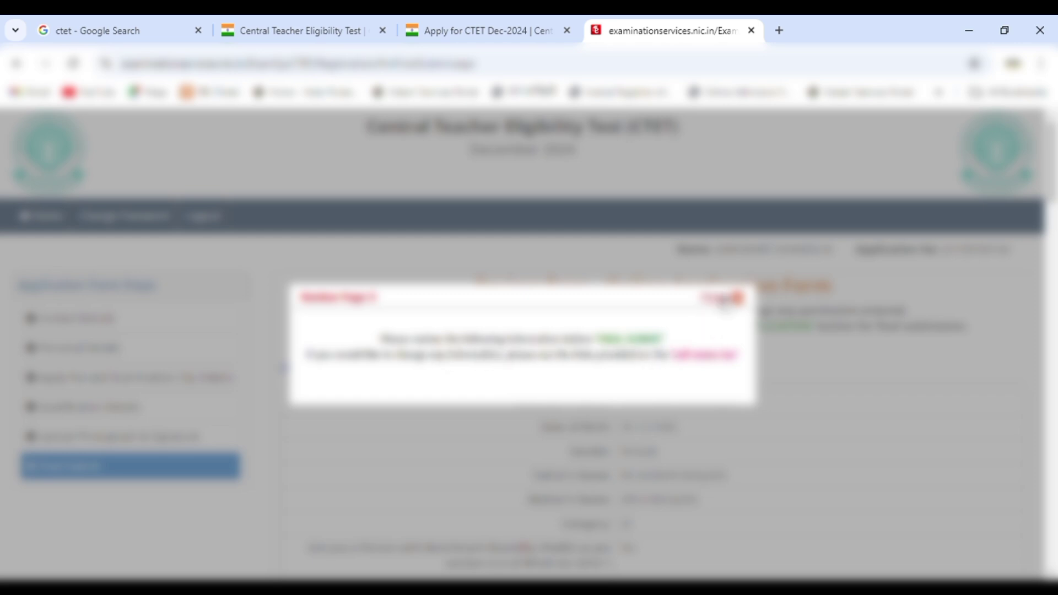
# - Mark every particular verified: names, date of birth, gender, category, exam city, PwD questions
pyautogui.click(725, 301)
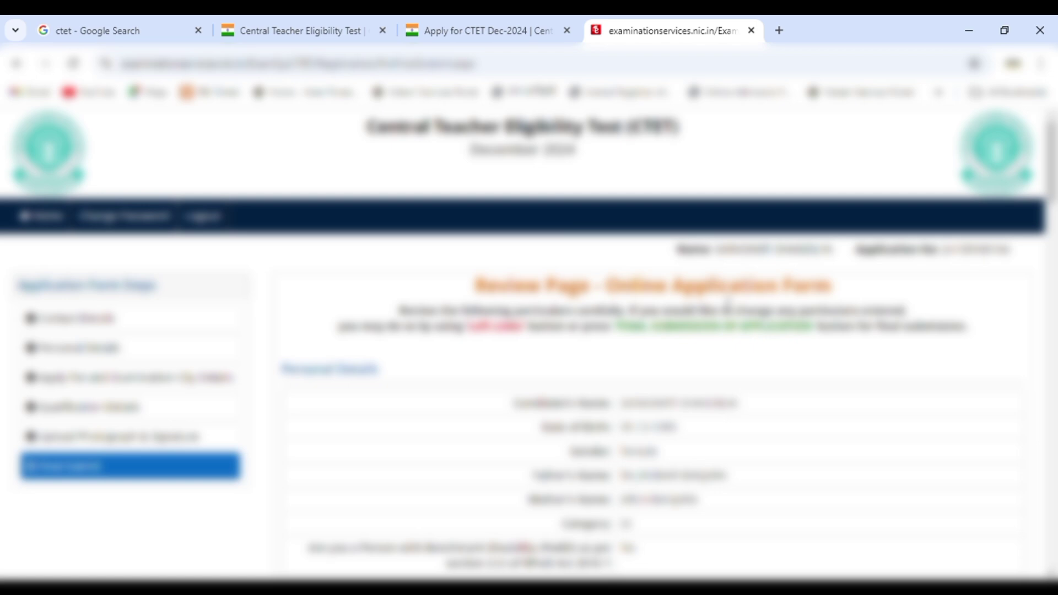
pyautogui.scroll(-15, 661, 466)
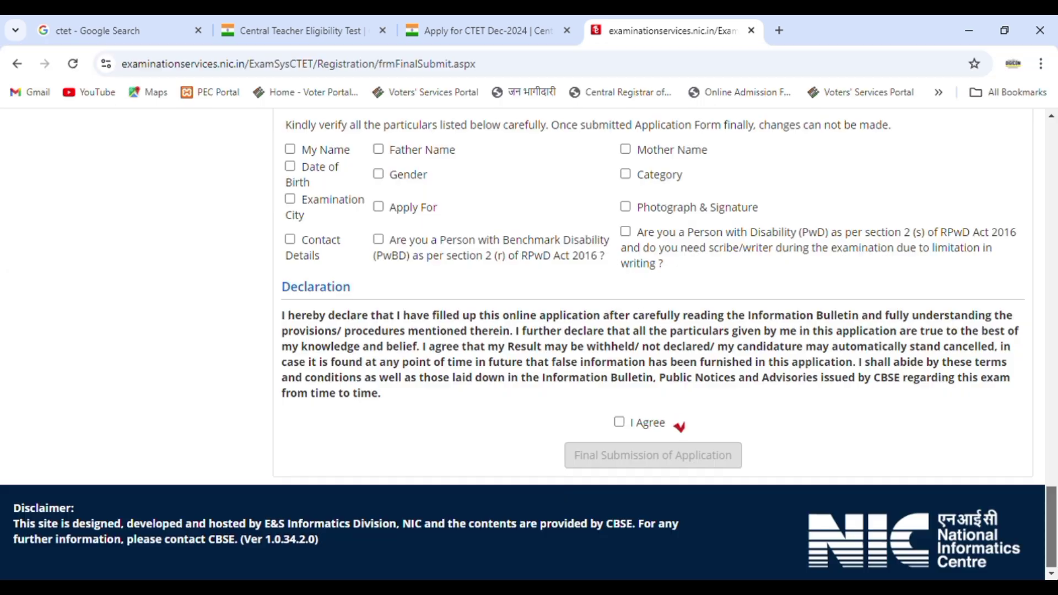
pyautogui.click(291, 150)
pyautogui.click(379, 150)
pyautogui.click(628, 149)
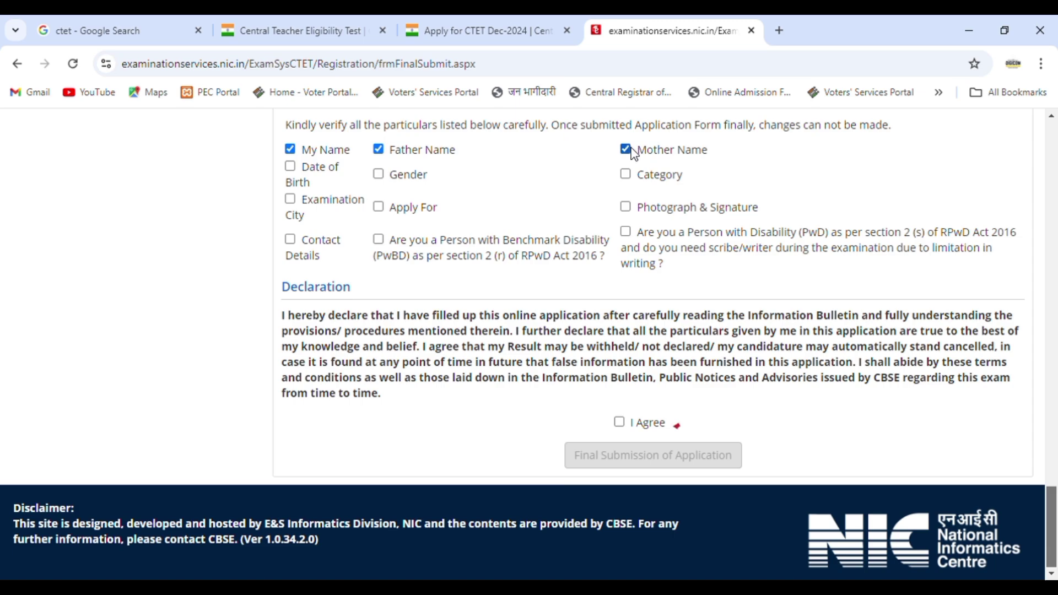
pyautogui.click(291, 167)
pyautogui.click(378, 175)
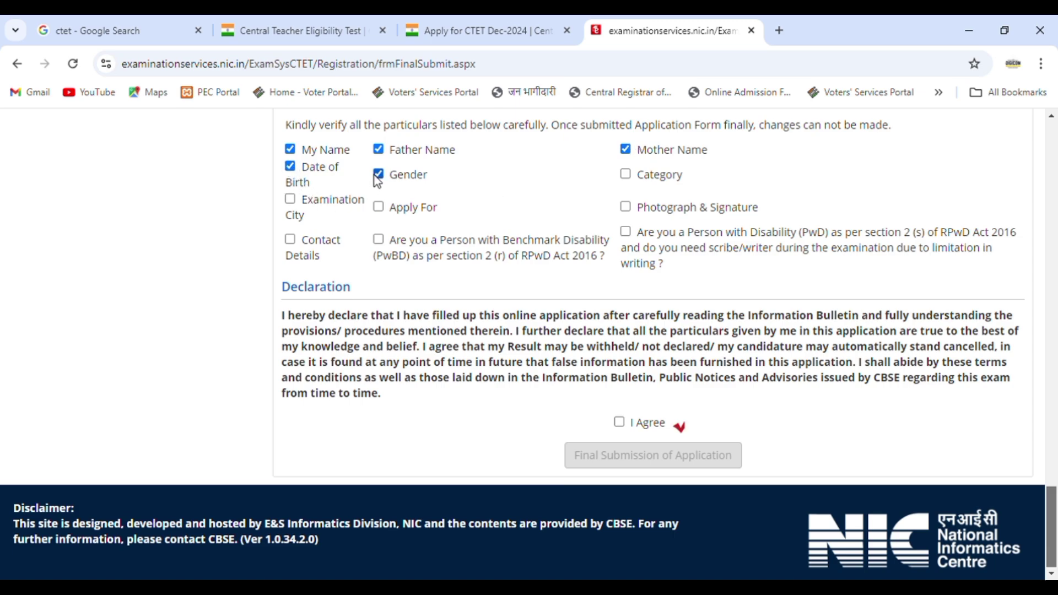
pyautogui.click(626, 174)
pyautogui.click(291, 200)
pyautogui.click(378, 208)
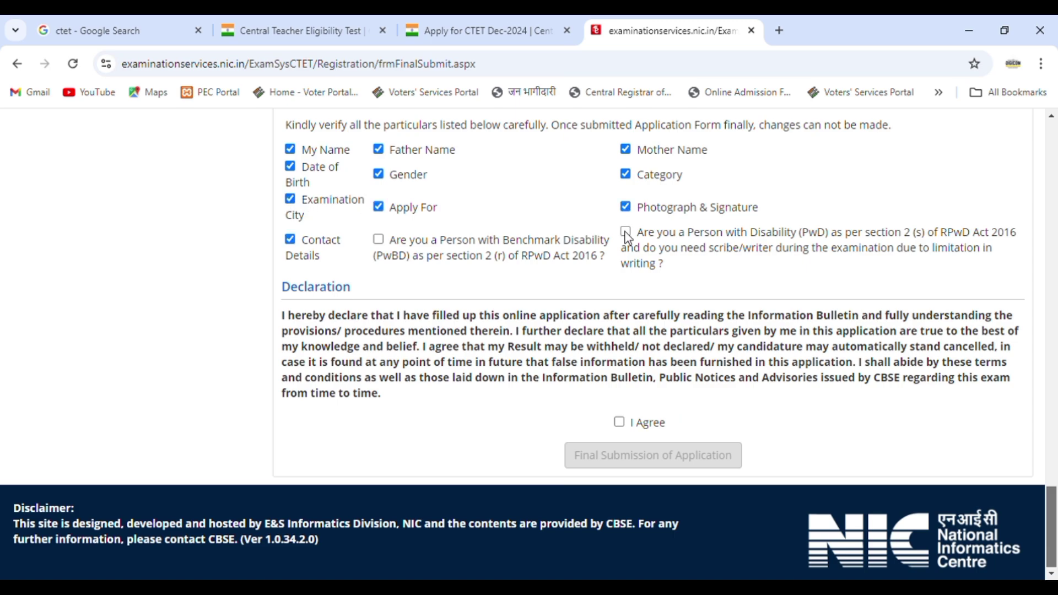
pyautogui.click(625, 232)
pyautogui.click(379, 239)
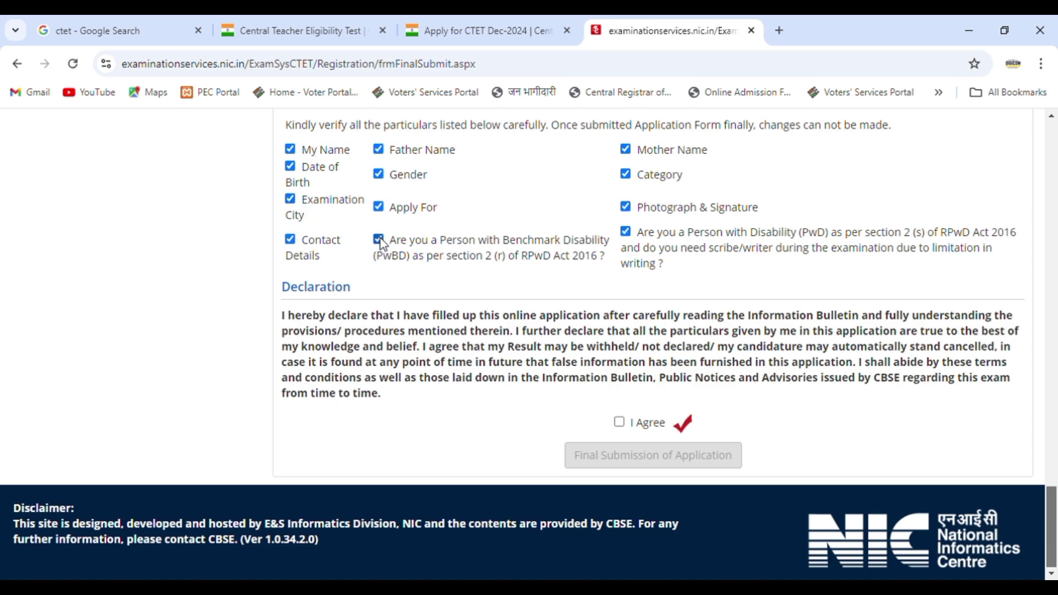
# - Accept the declaration and confirm the final submission of the application
pyautogui.click(619, 422)
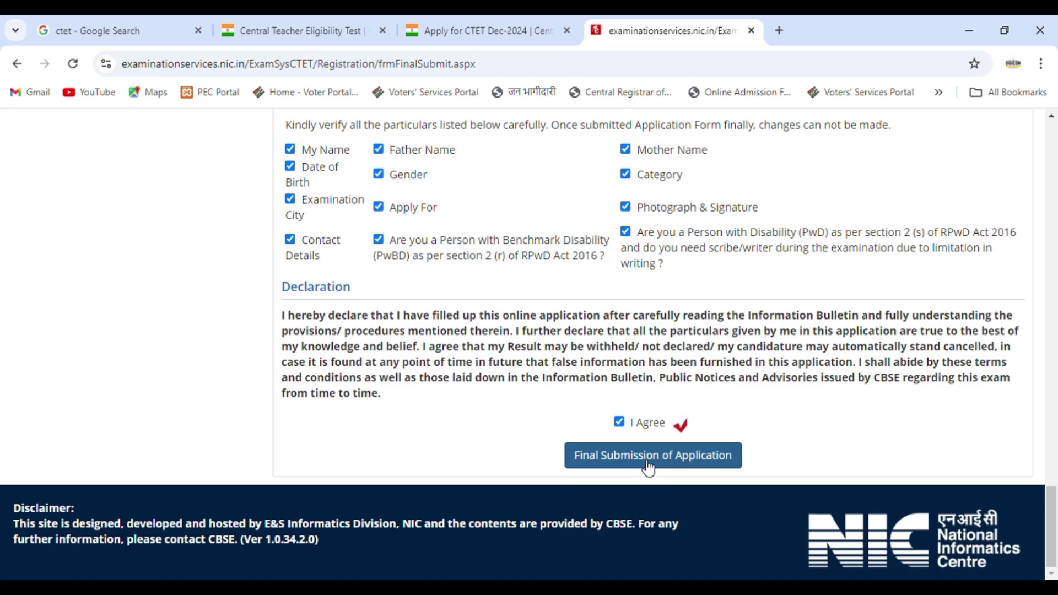
pyautogui.click(649, 466)
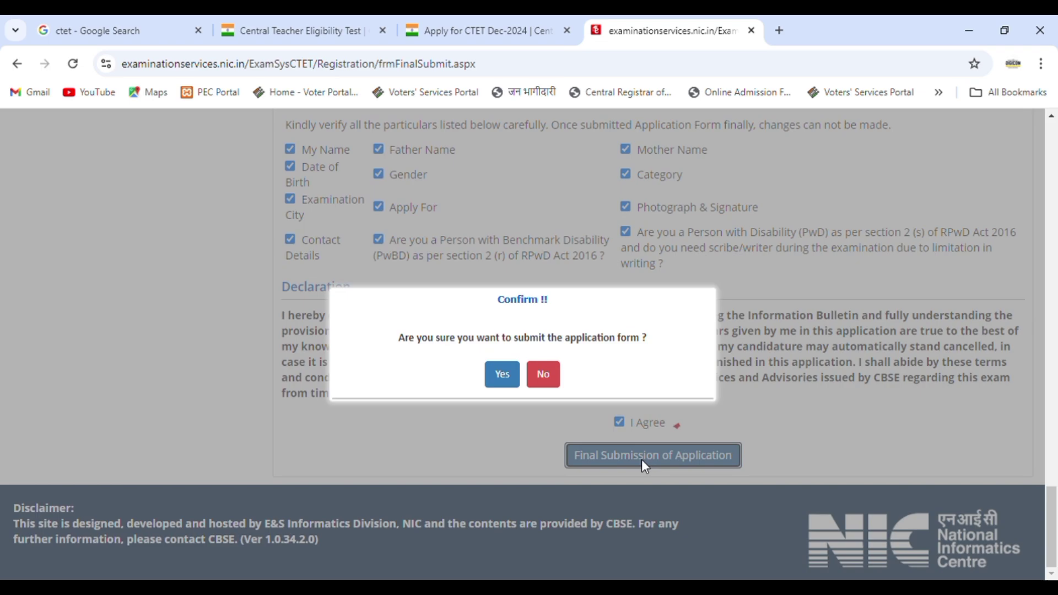
pyautogui.click(503, 377)
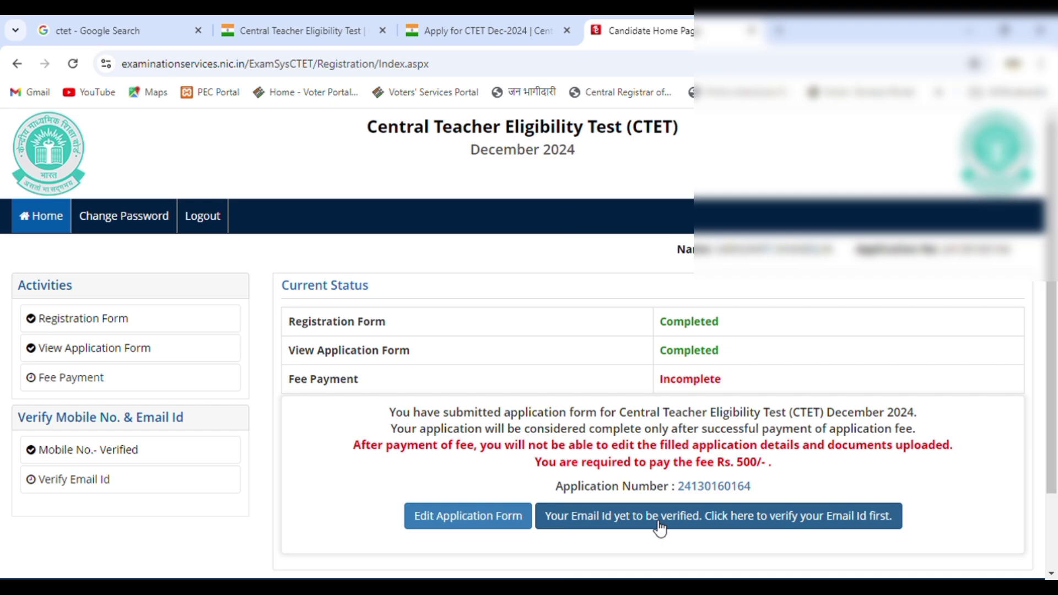
# - Request an email OTP by submitting the security pin and acknowledging the alert
pyautogui.click(659, 525)
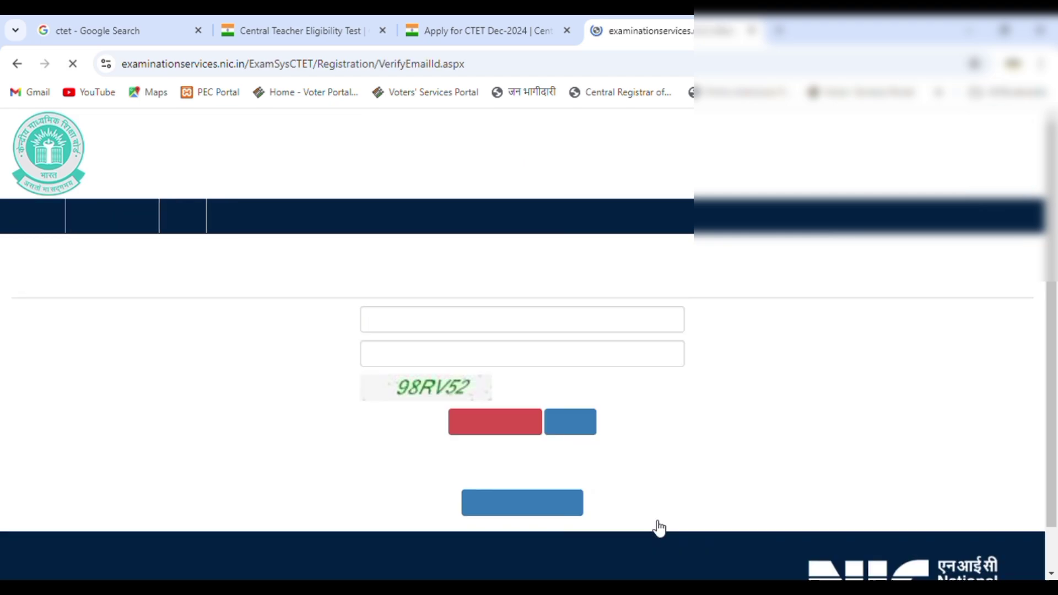
pyautogui.click(411, 362)
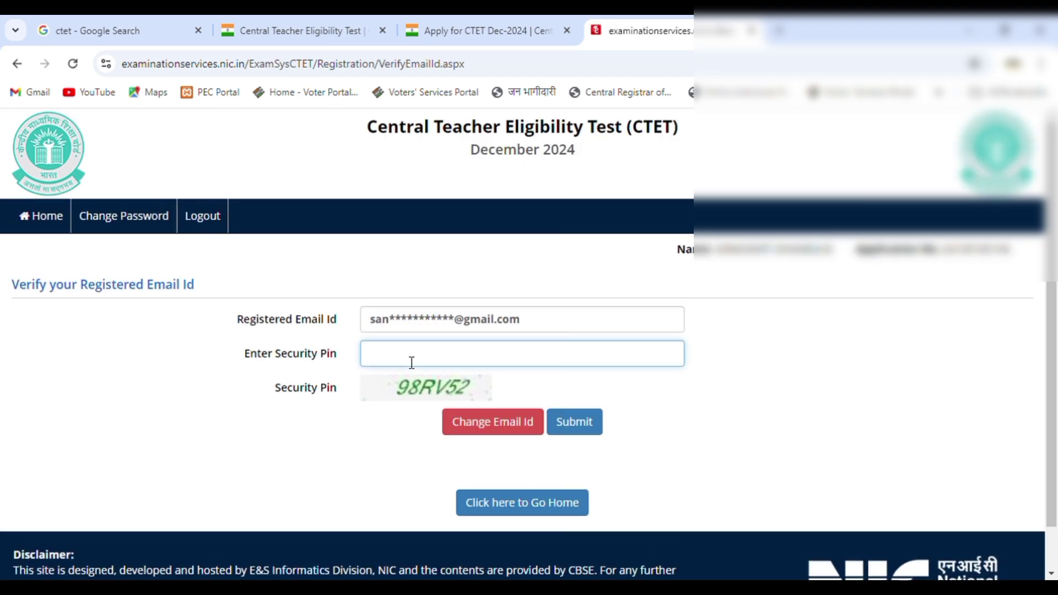
pyautogui.write('98RV52')
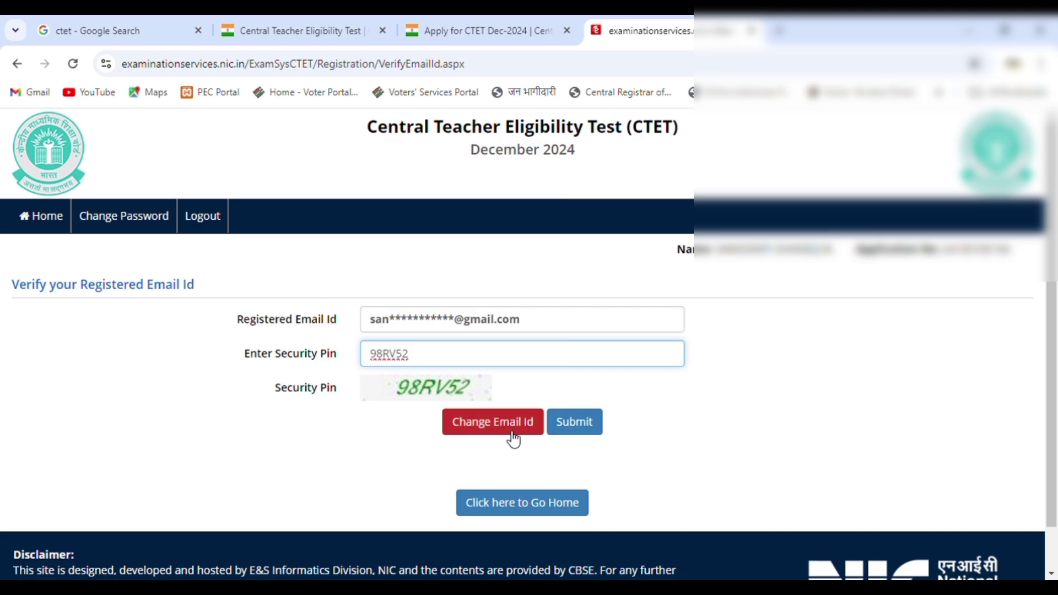
pyautogui.click(573, 439)
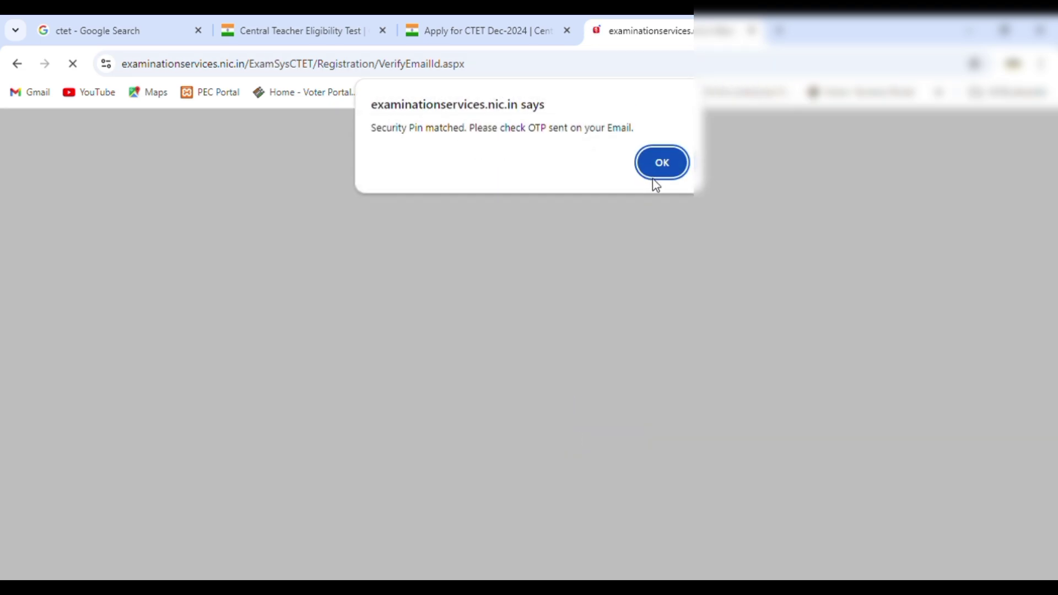
pyautogui.click(669, 174)
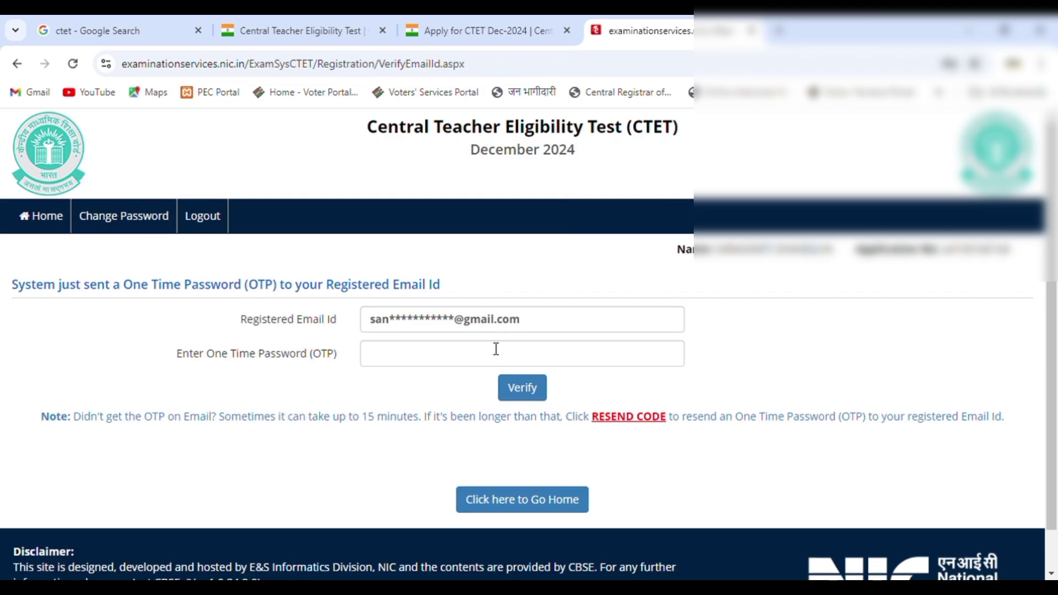
# - Enter the emailed OTP to verify the email id and return home
pyautogui.click(437, 356)
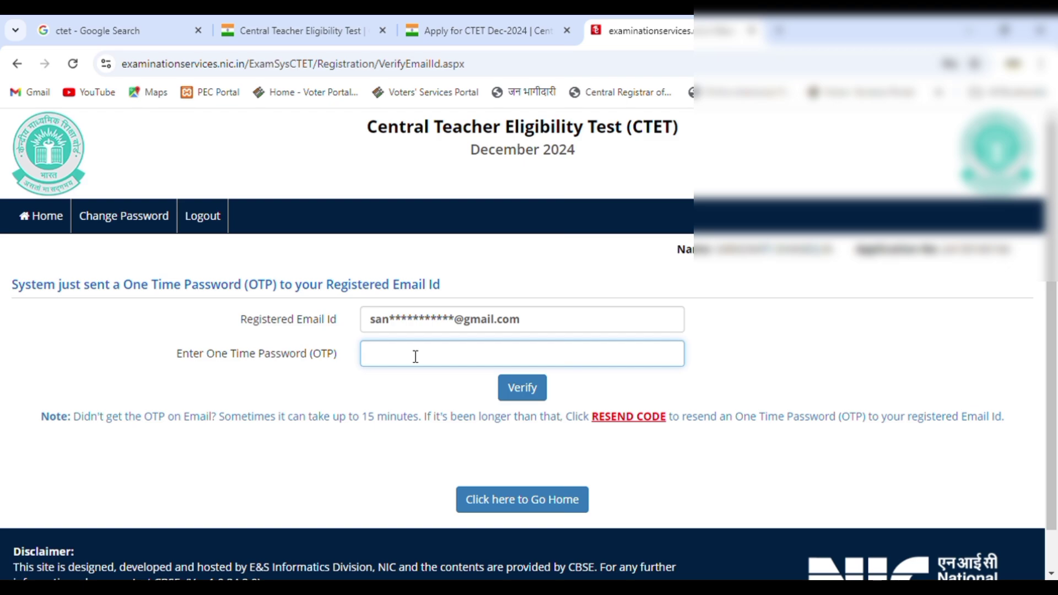
pyautogui.click(519, 389)
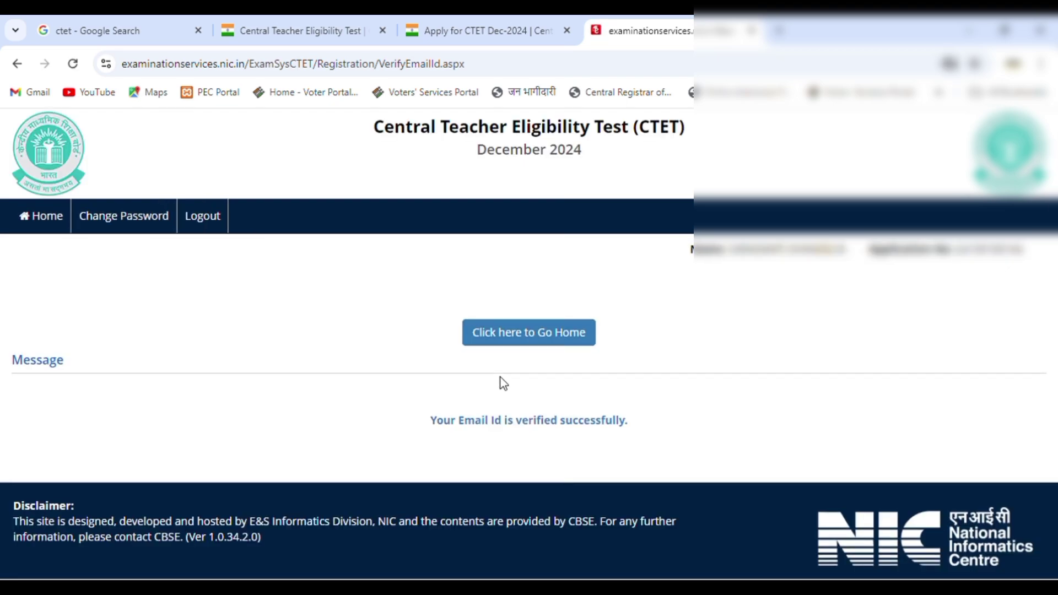
pyautogui.click(538, 337)
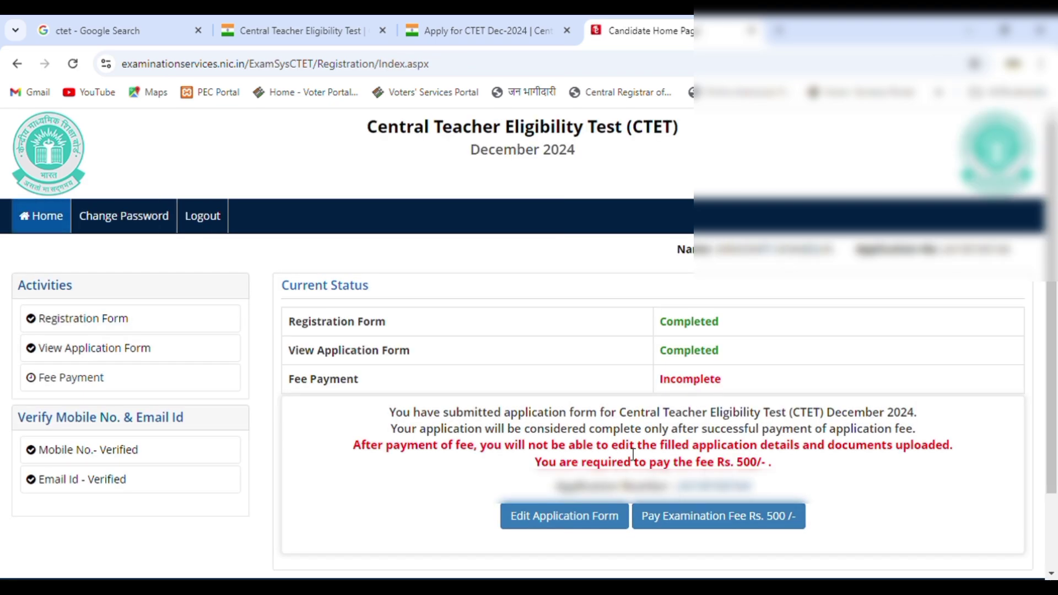
# - Start the Rs. 500 fee payment using the Any Debit/Credit Card / Net Banking provider
pyautogui.click(735, 523)
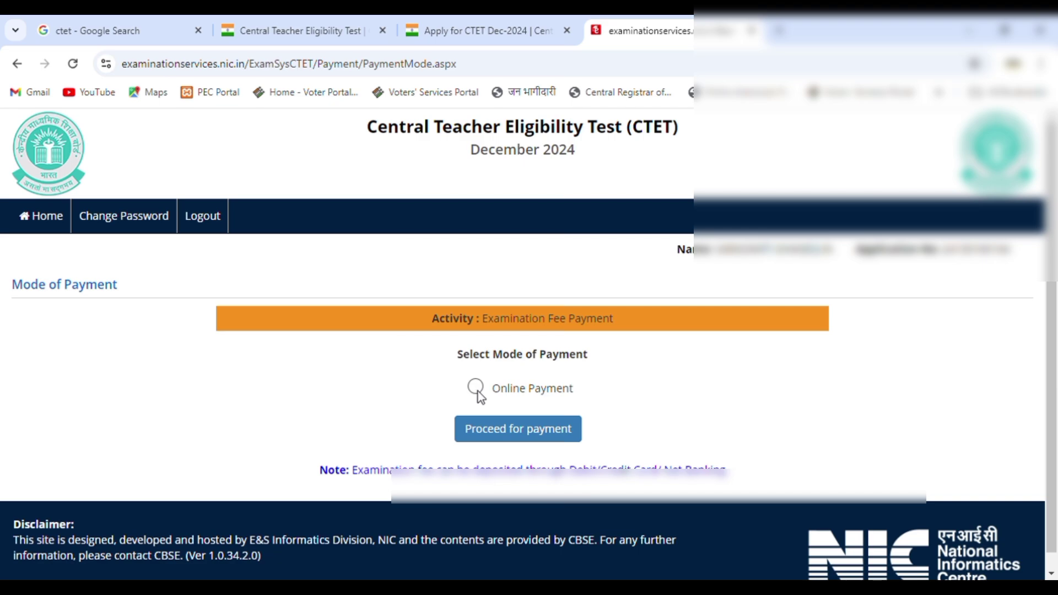
pyautogui.click(511, 440)
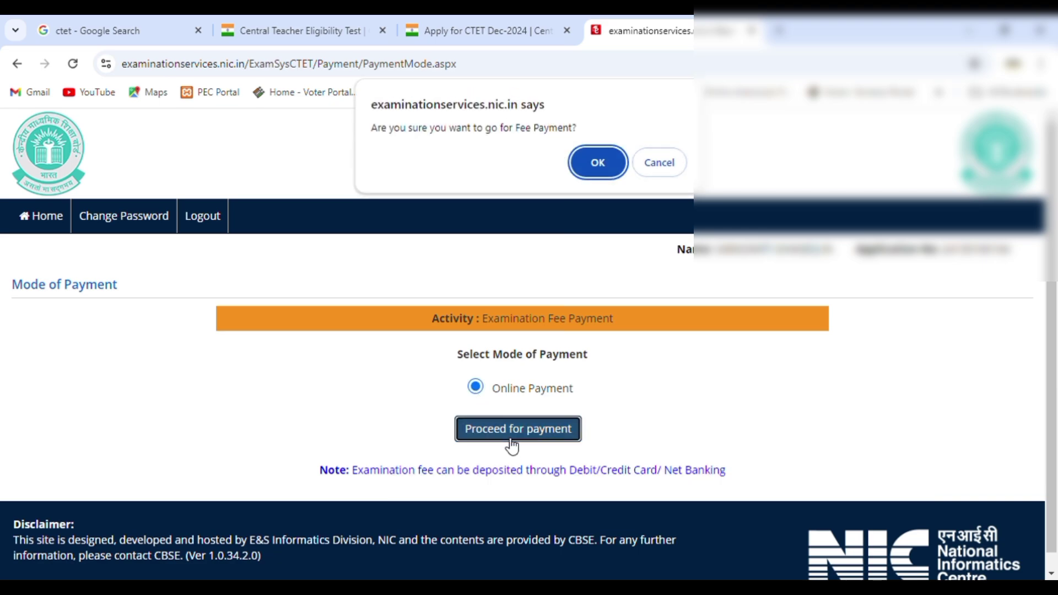
pyautogui.click(600, 157)
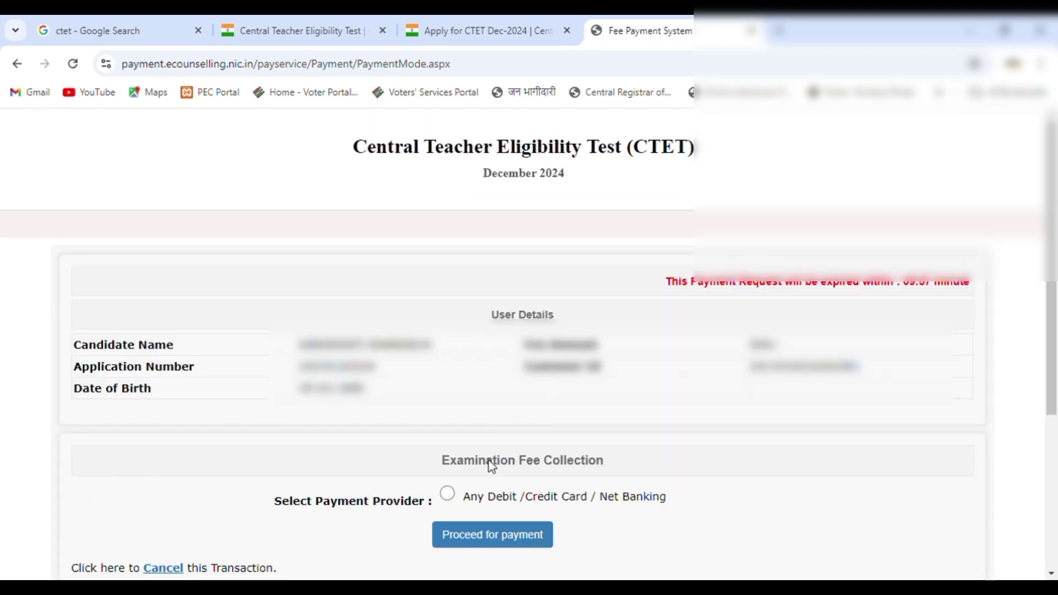
pyautogui.click(447, 494)
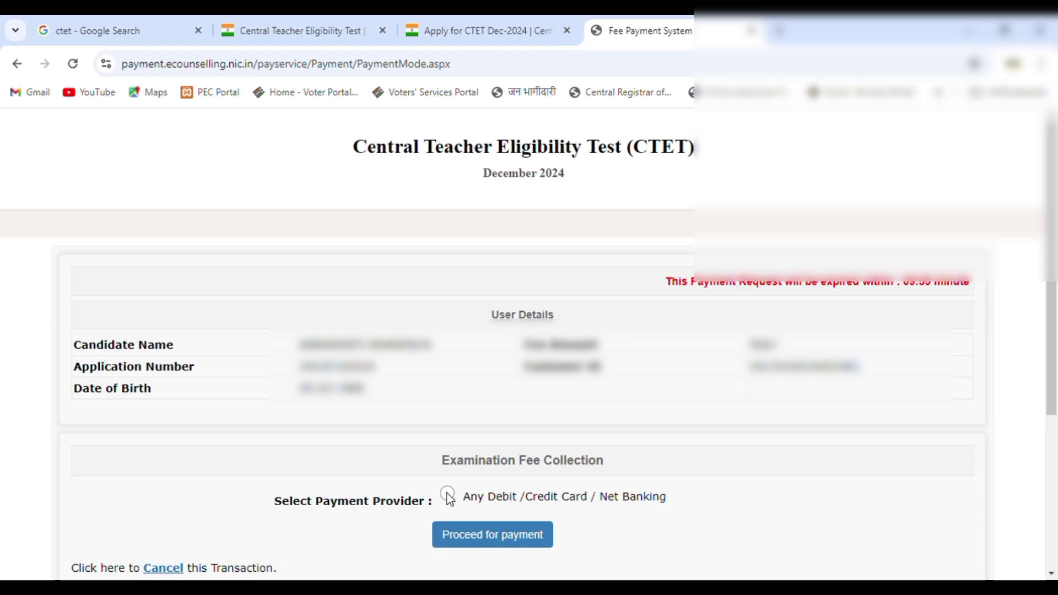
pyautogui.click(491, 544)
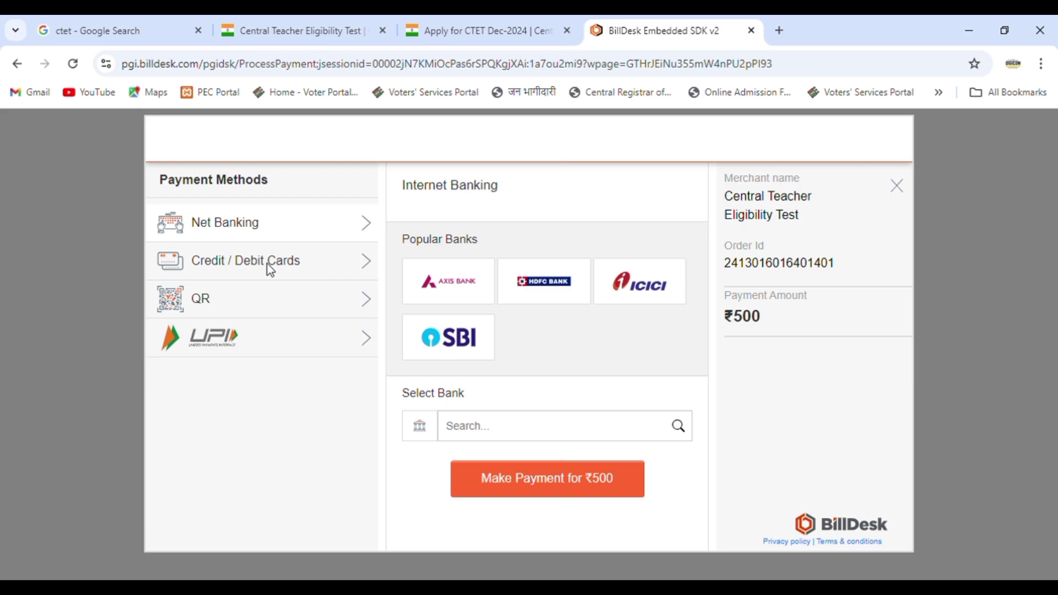
# - Pay the ₹500 fee through the BHIM UPI QR option
pyautogui.click(274, 308)
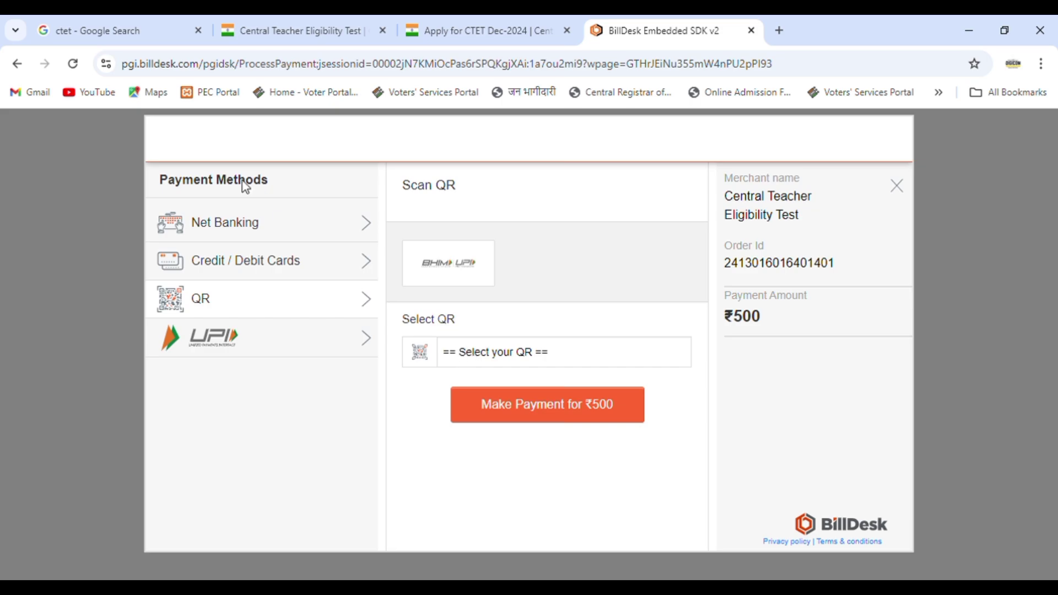
pyautogui.click(509, 395)
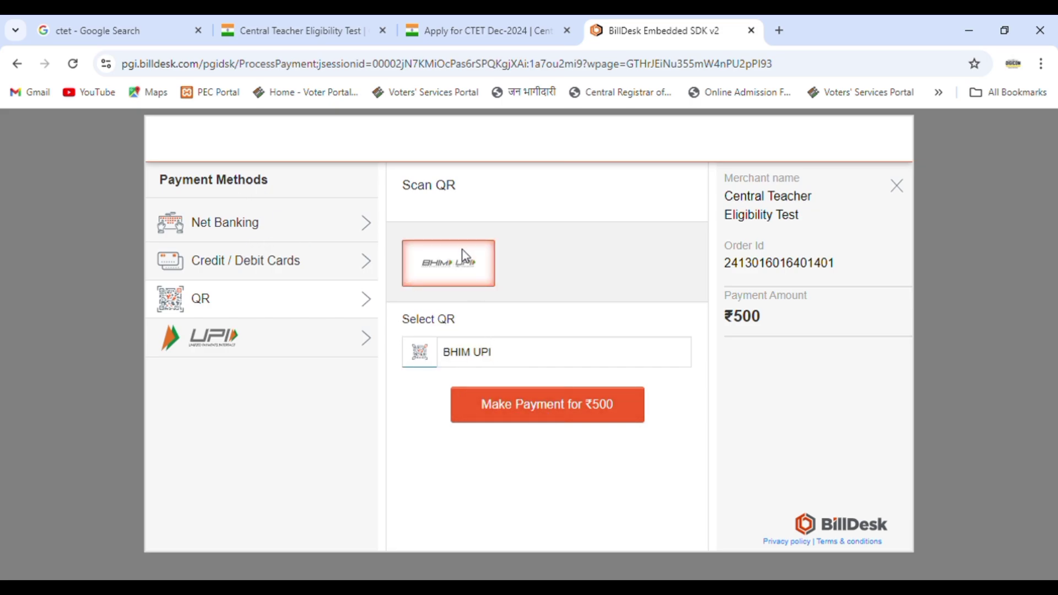
pyautogui.click(571, 424)
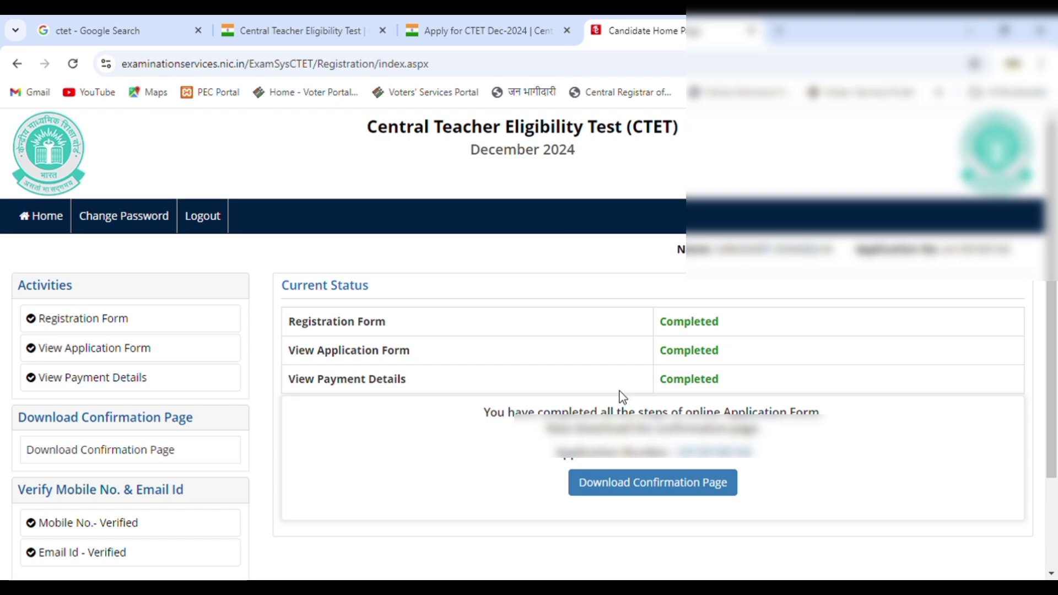
# - Download the CTET December 2024 Confirmation Page and dismiss the completion notice
pyautogui.click(662, 485)
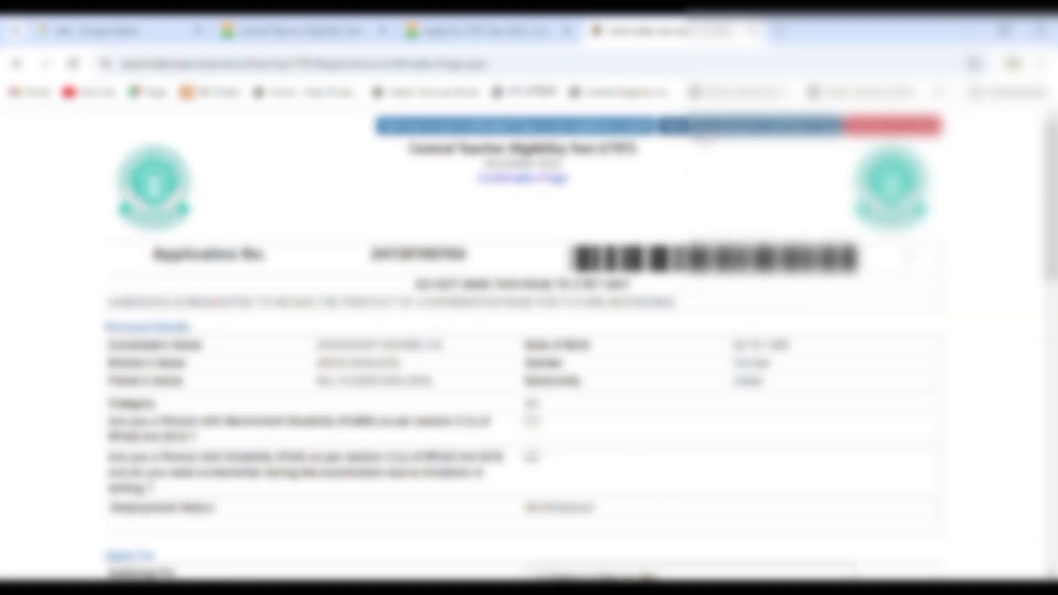
pyautogui.click(698, 130)
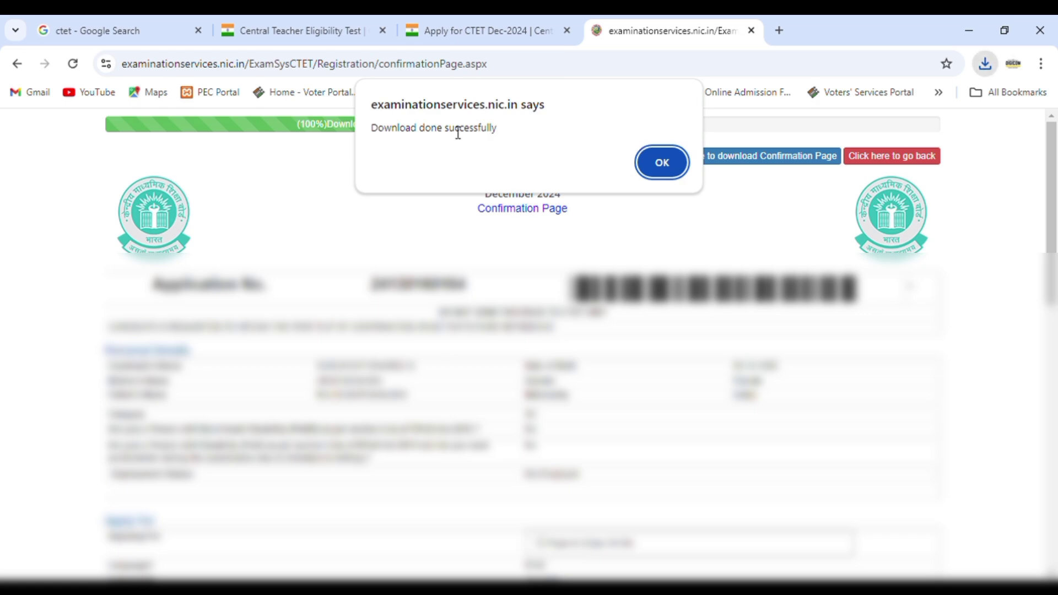
pyautogui.click(662, 162)
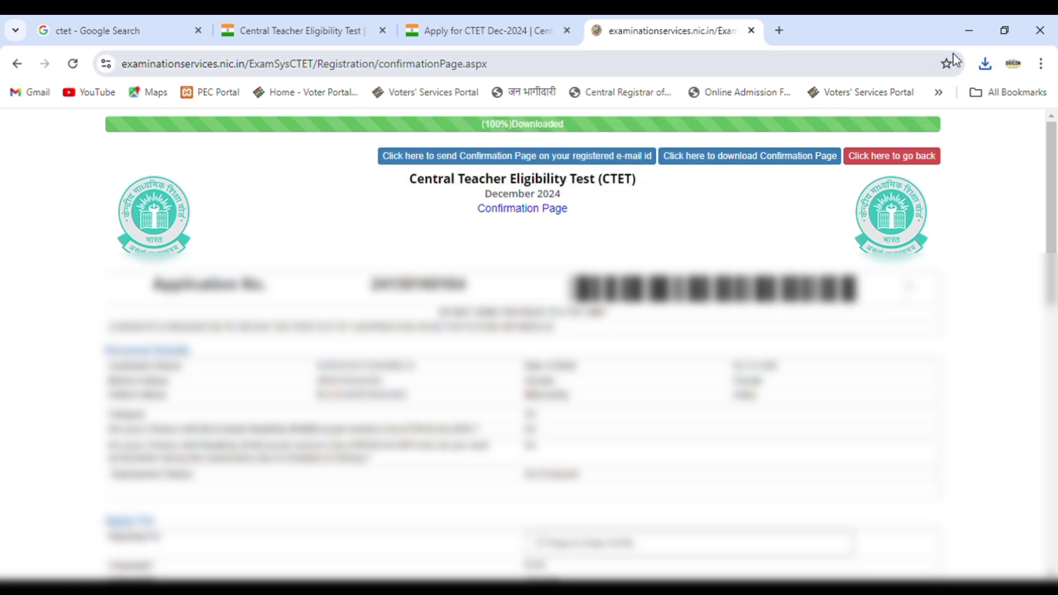